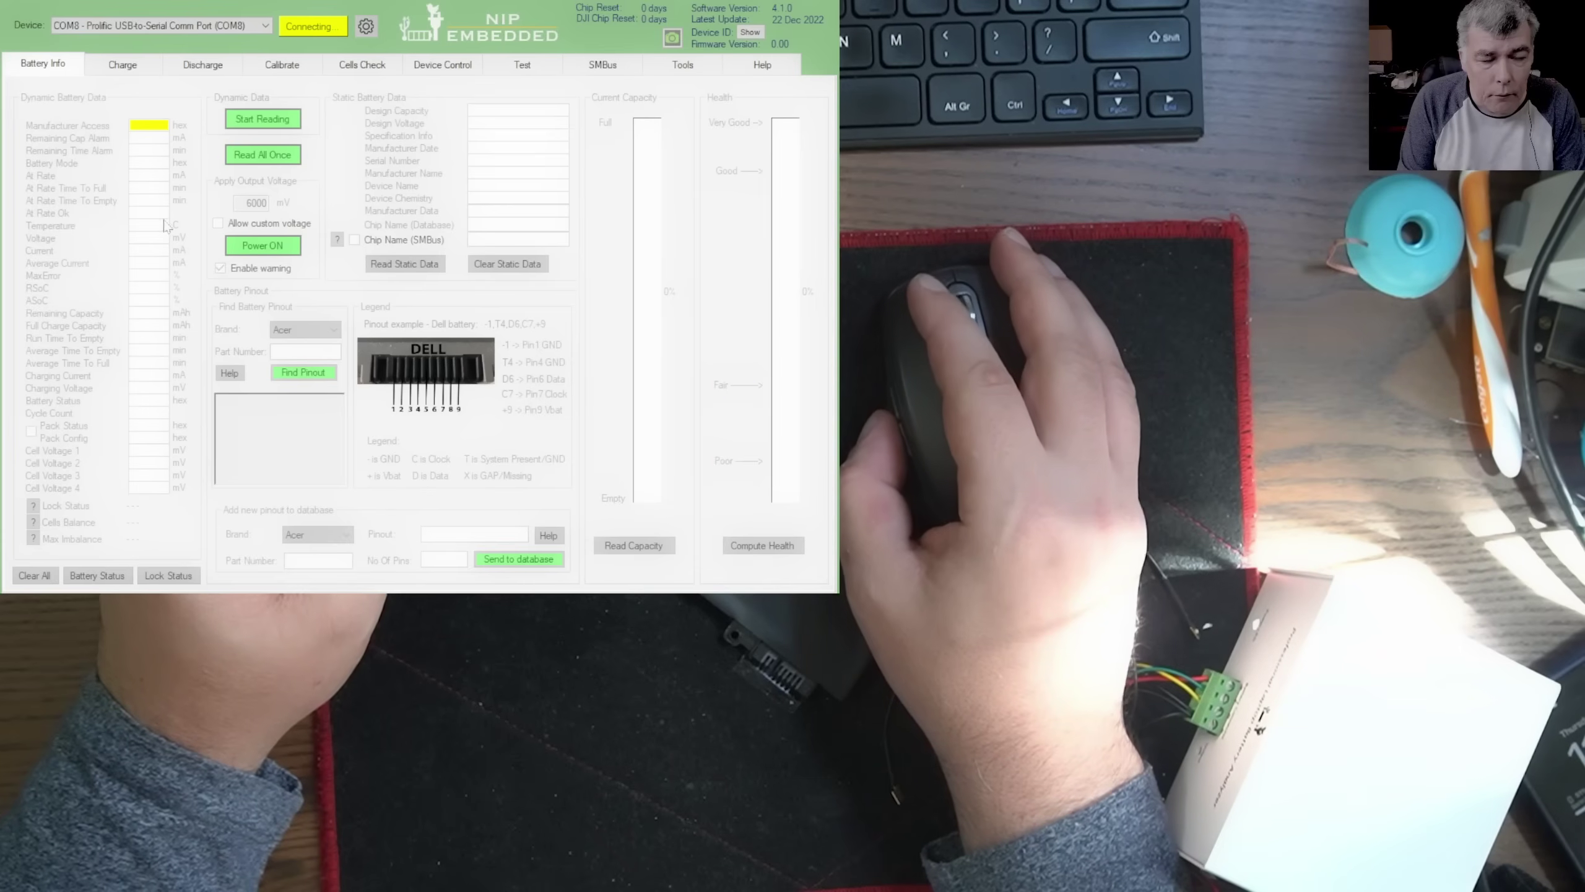
- Power the battery and start live readings showing 34 cycles, Locked status and Bad Balance
{"action": "left_click", "coordinate": [261, 245]}
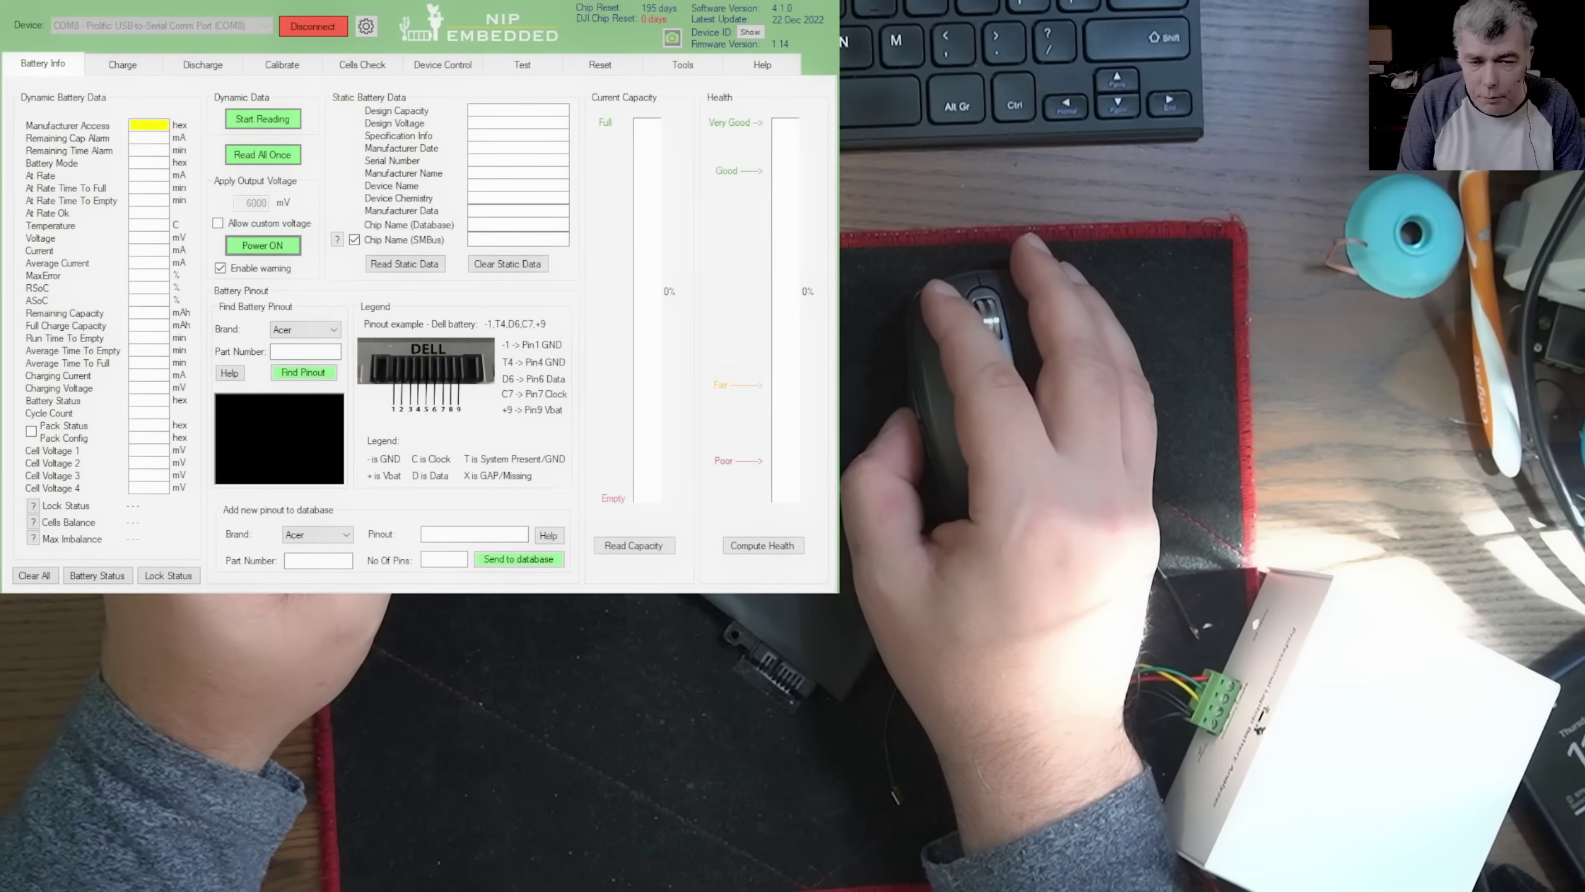
{"action": "left_click", "coordinate": [263, 119]}
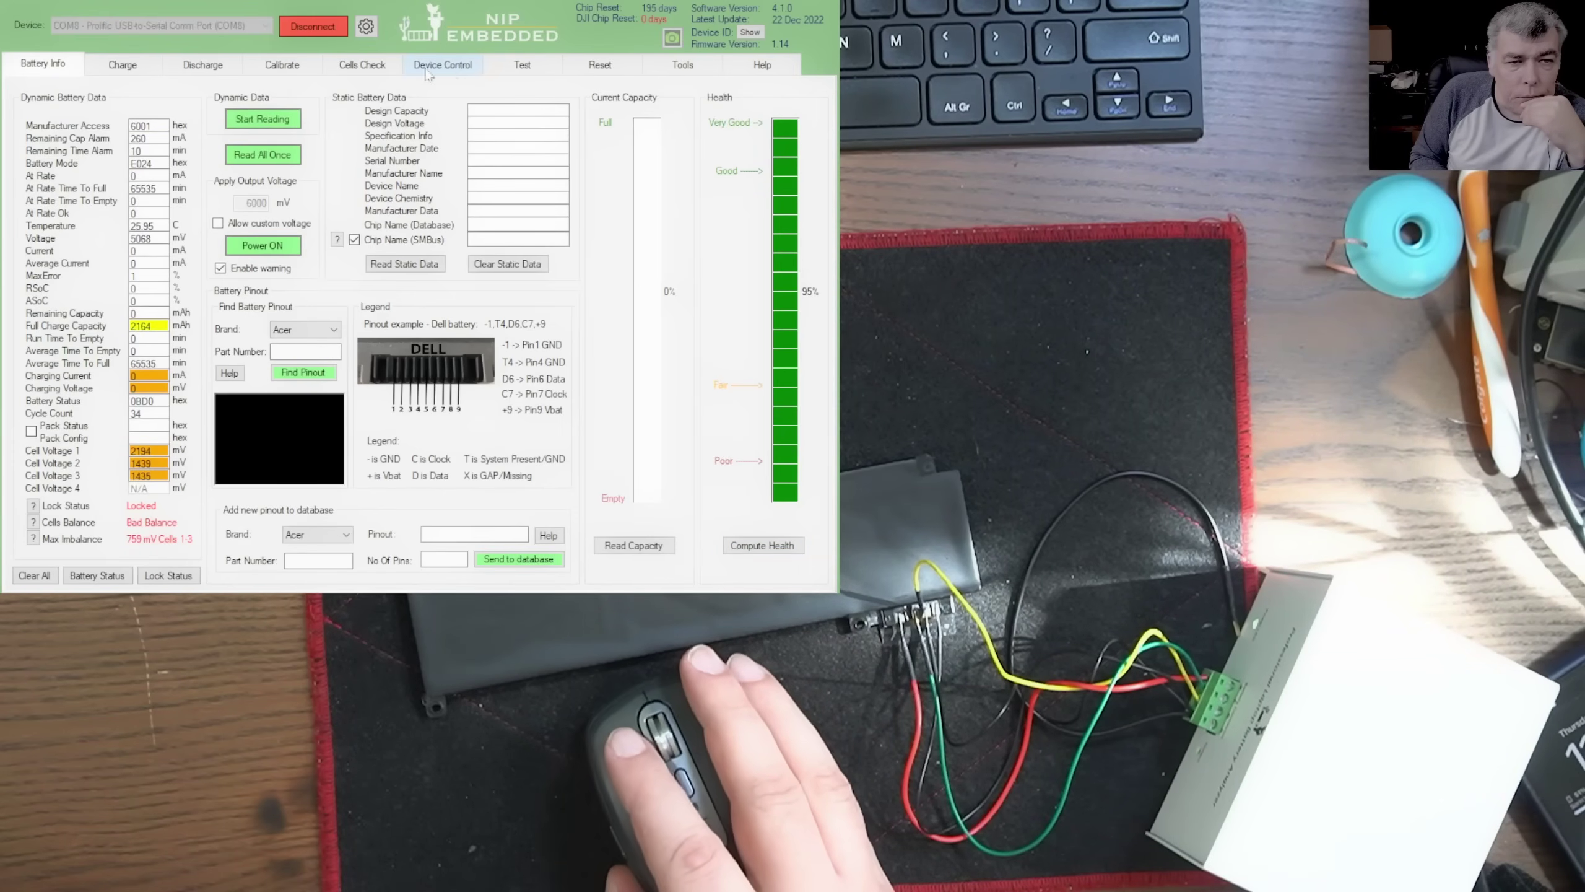
{"action": "left_click", "coordinate": [597, 65]}
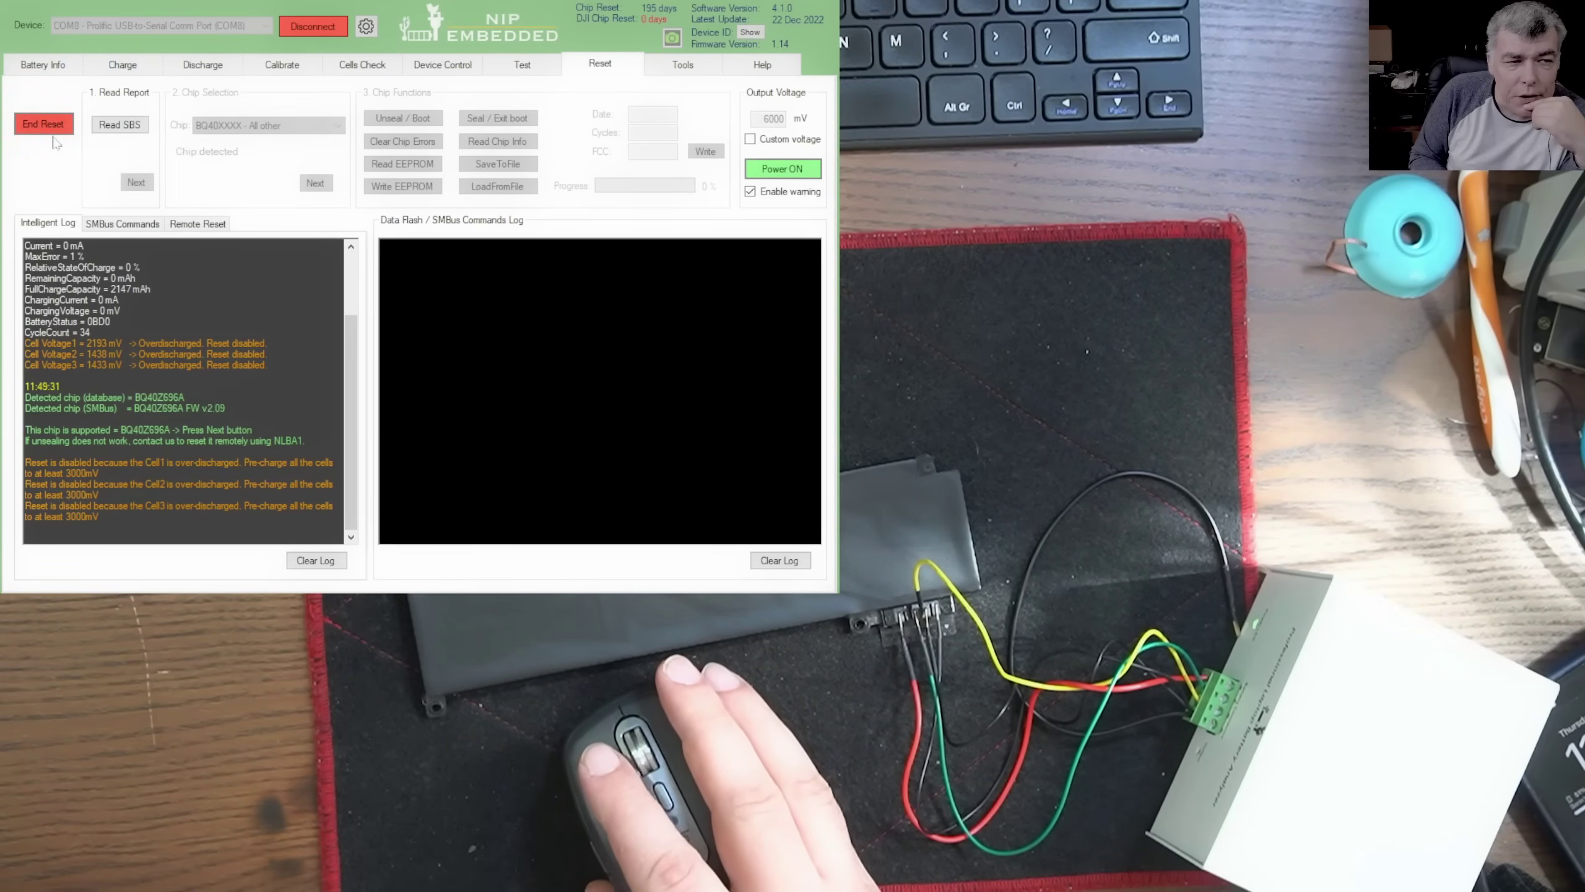
{"action": "left_click", "coordinate": [44, 125]}
{"action": "left_click", "coordinate": [43, 65]}
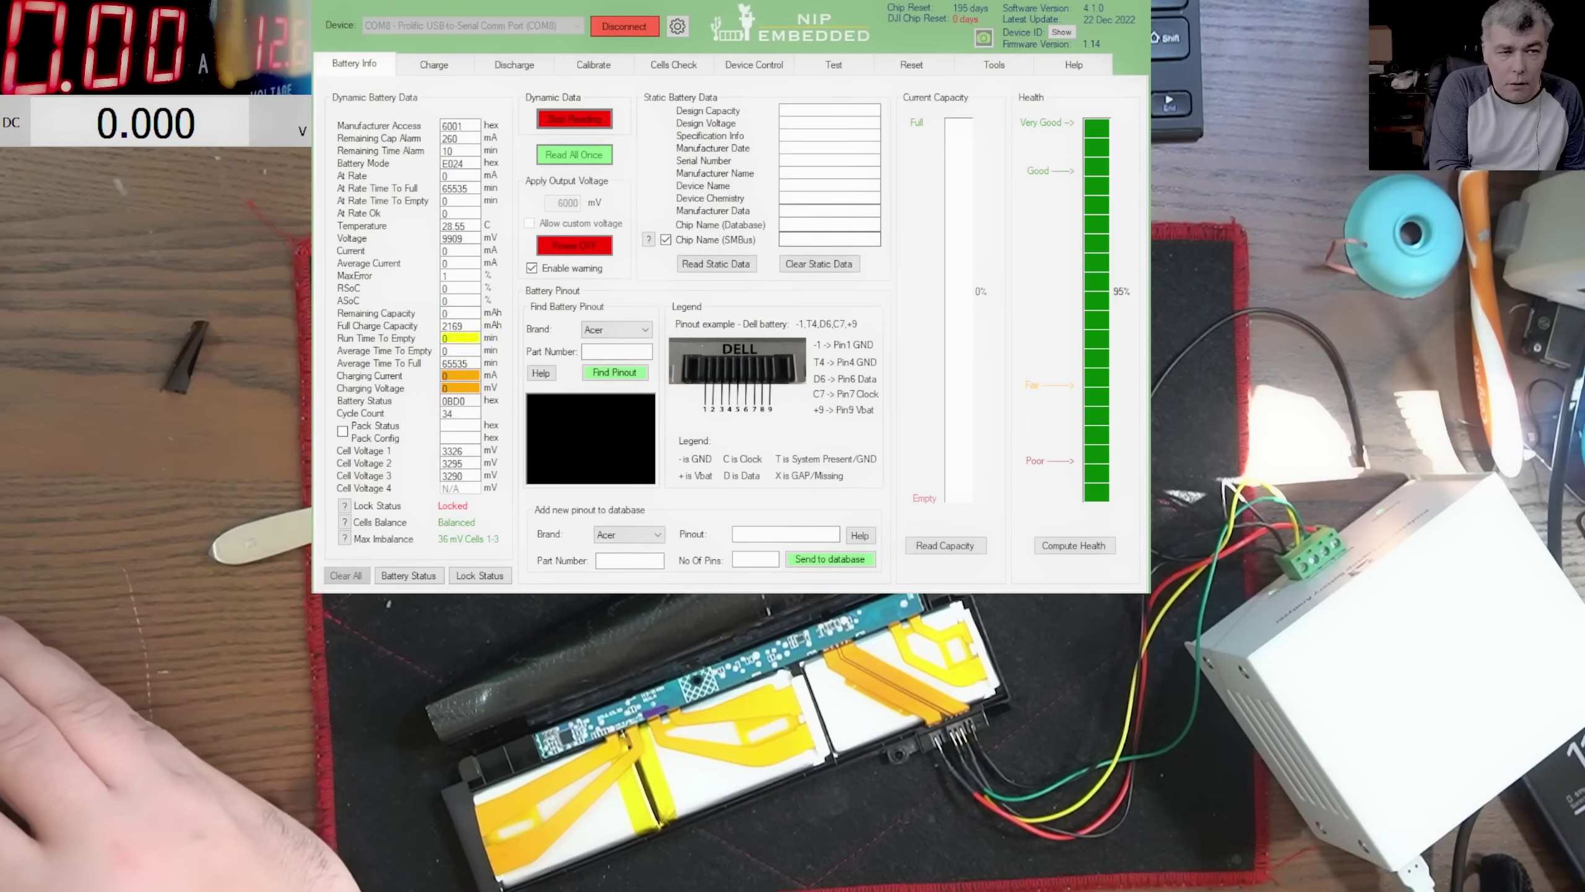
- Power off the battery, stop live reading, and begin a new reset session
{"action": "left_click", "coordinate": [574, 244]}
{"action": "left_click", "coordinate": [574, 119]}
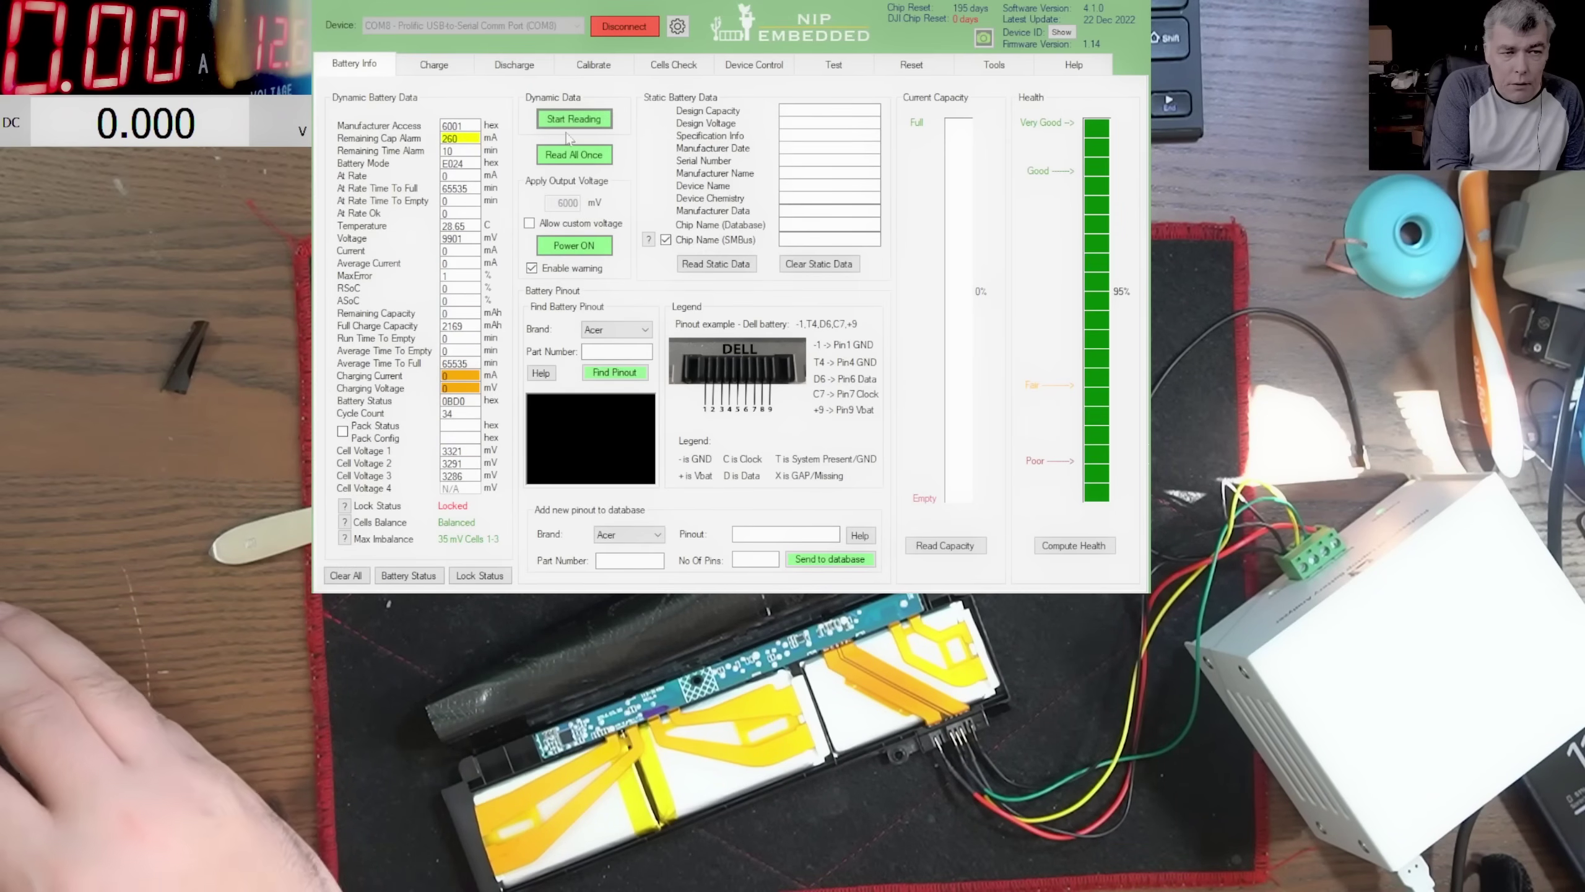
{"action": "left_click", "coordinate": [910, 64]}
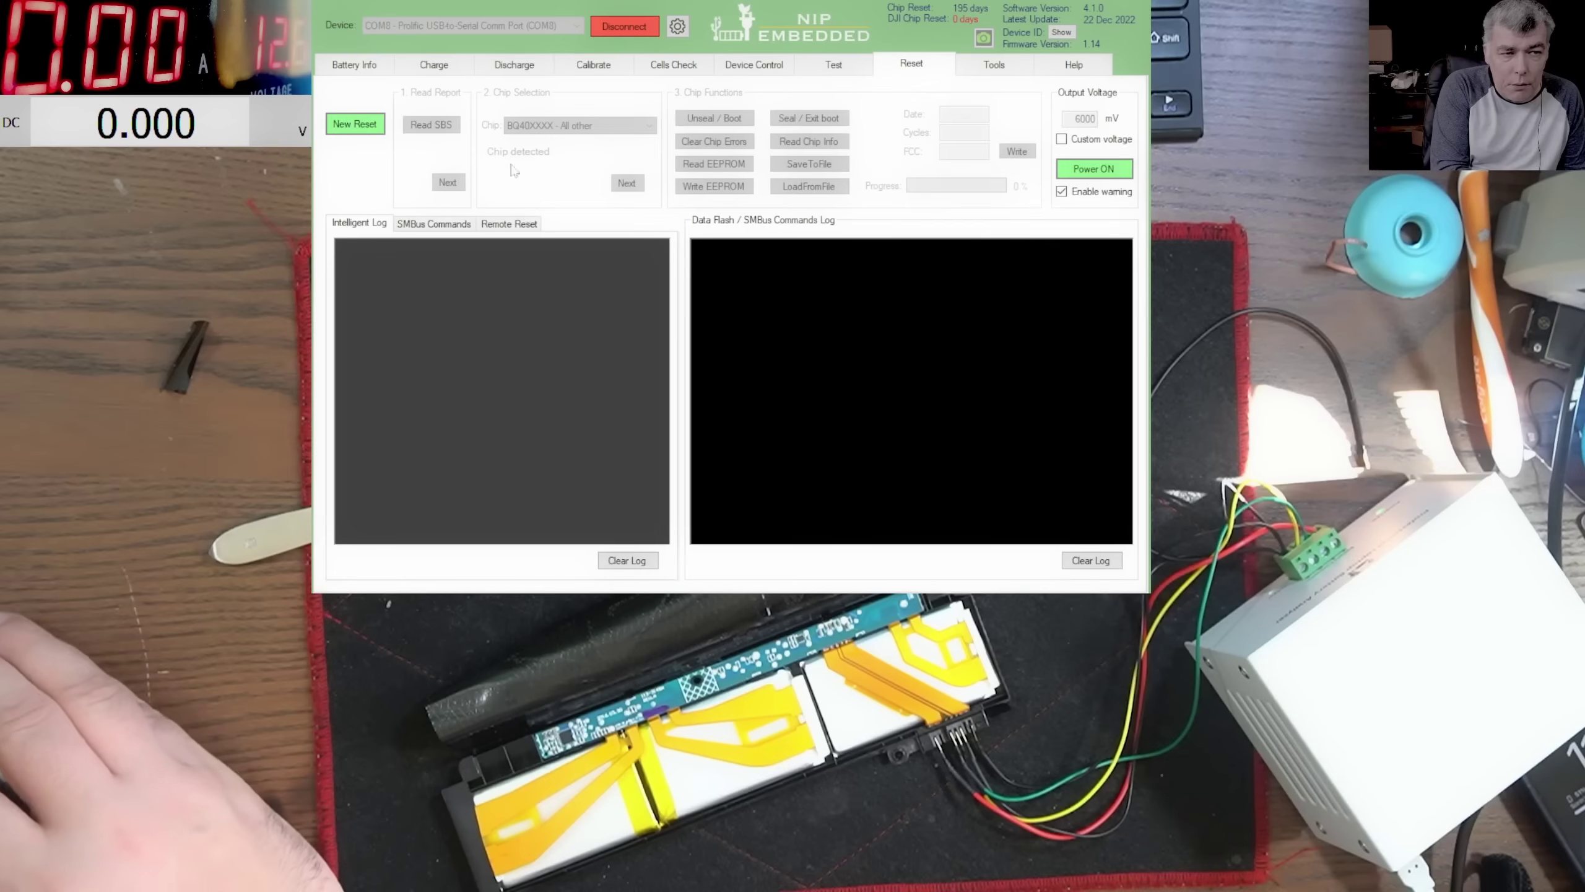
{"action": "left_click", "coordinate": [354, 124]}
- Read the SBS report, accept the BQ40Z696A chip, and read its info: Sealed, FETs disabled
{"action": "left_click", "coordinate": [430, 125]}
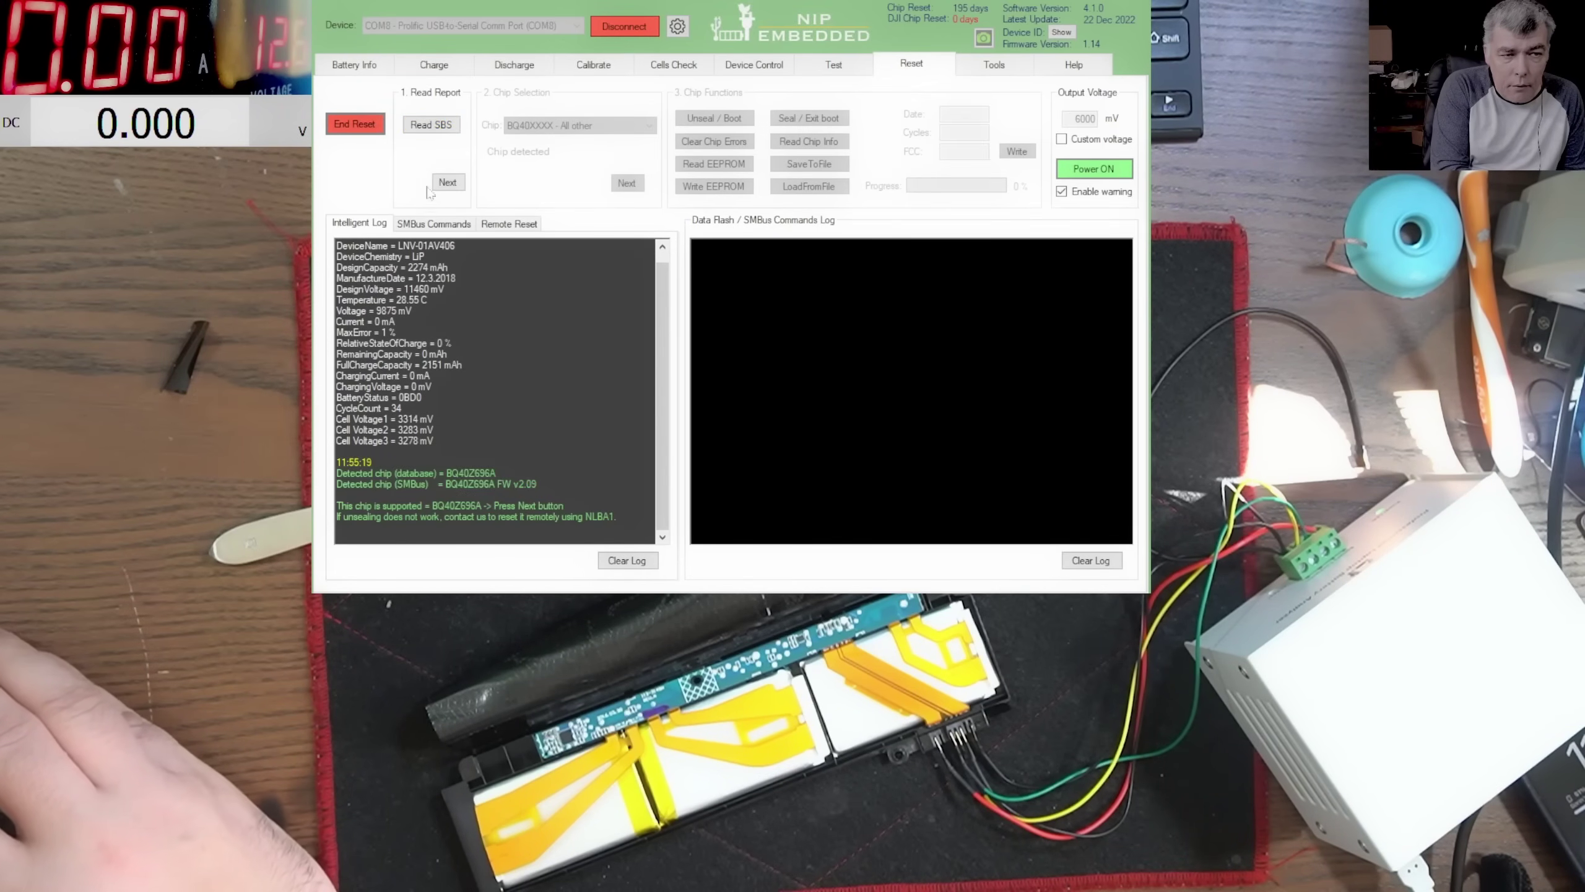
{"action": "left_click", "coordinate": [449, 183]}
{"action": "left_click", "coordinate": [626, 183]}
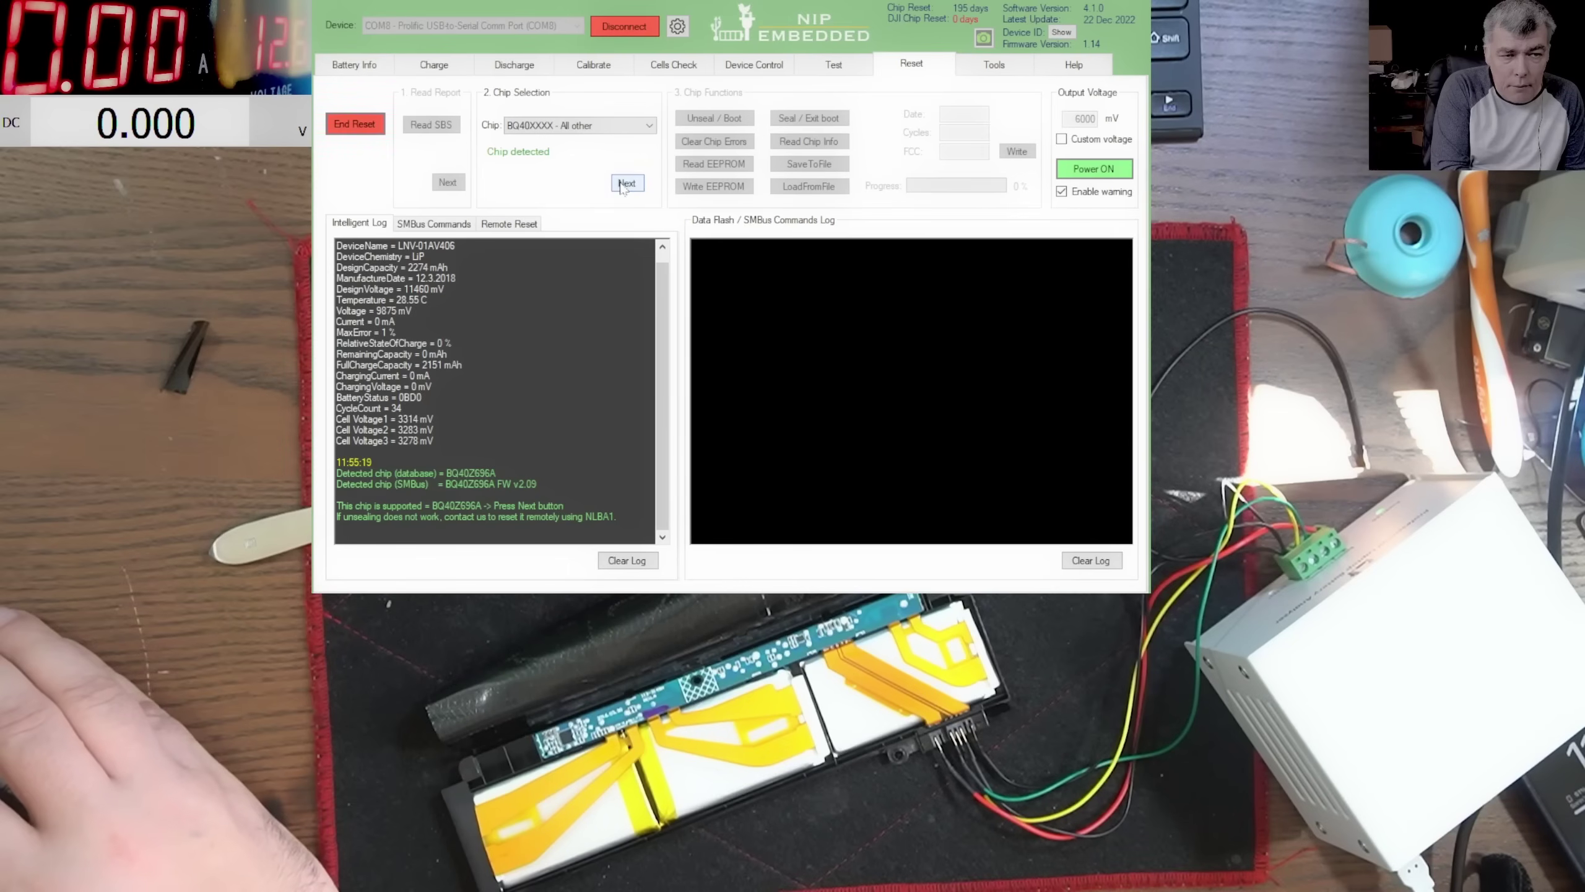
{"action": "left_click", "coordinate": [808, 142]}
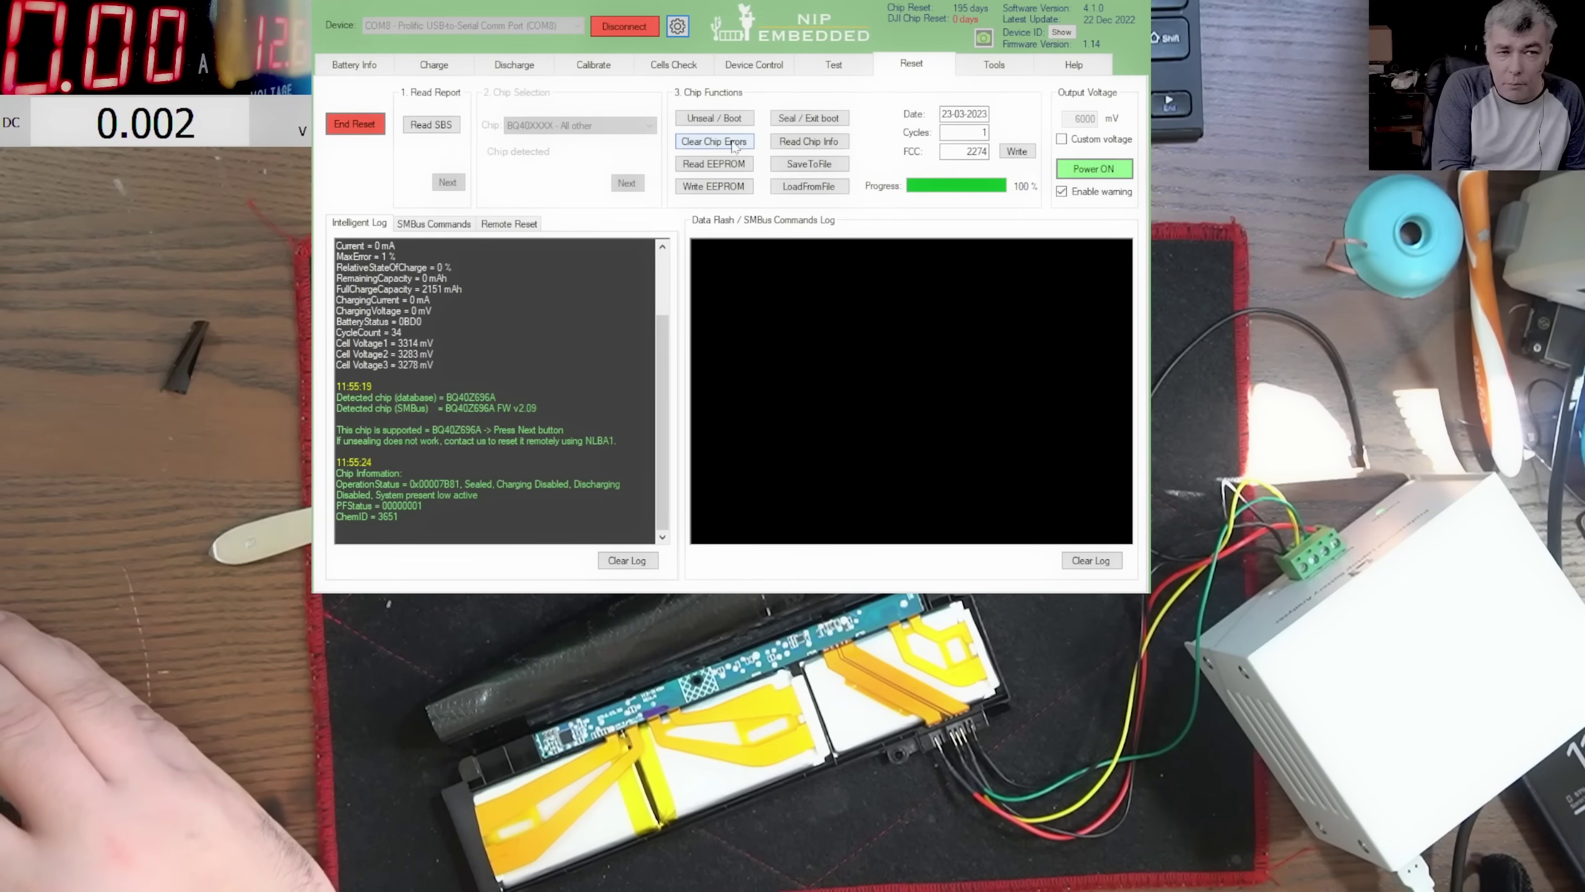
- Clear the chip errors, unseal the BQ40Z696A chip, and re-read its info
{"action": "left_click", "coordinate": [736, 146]}
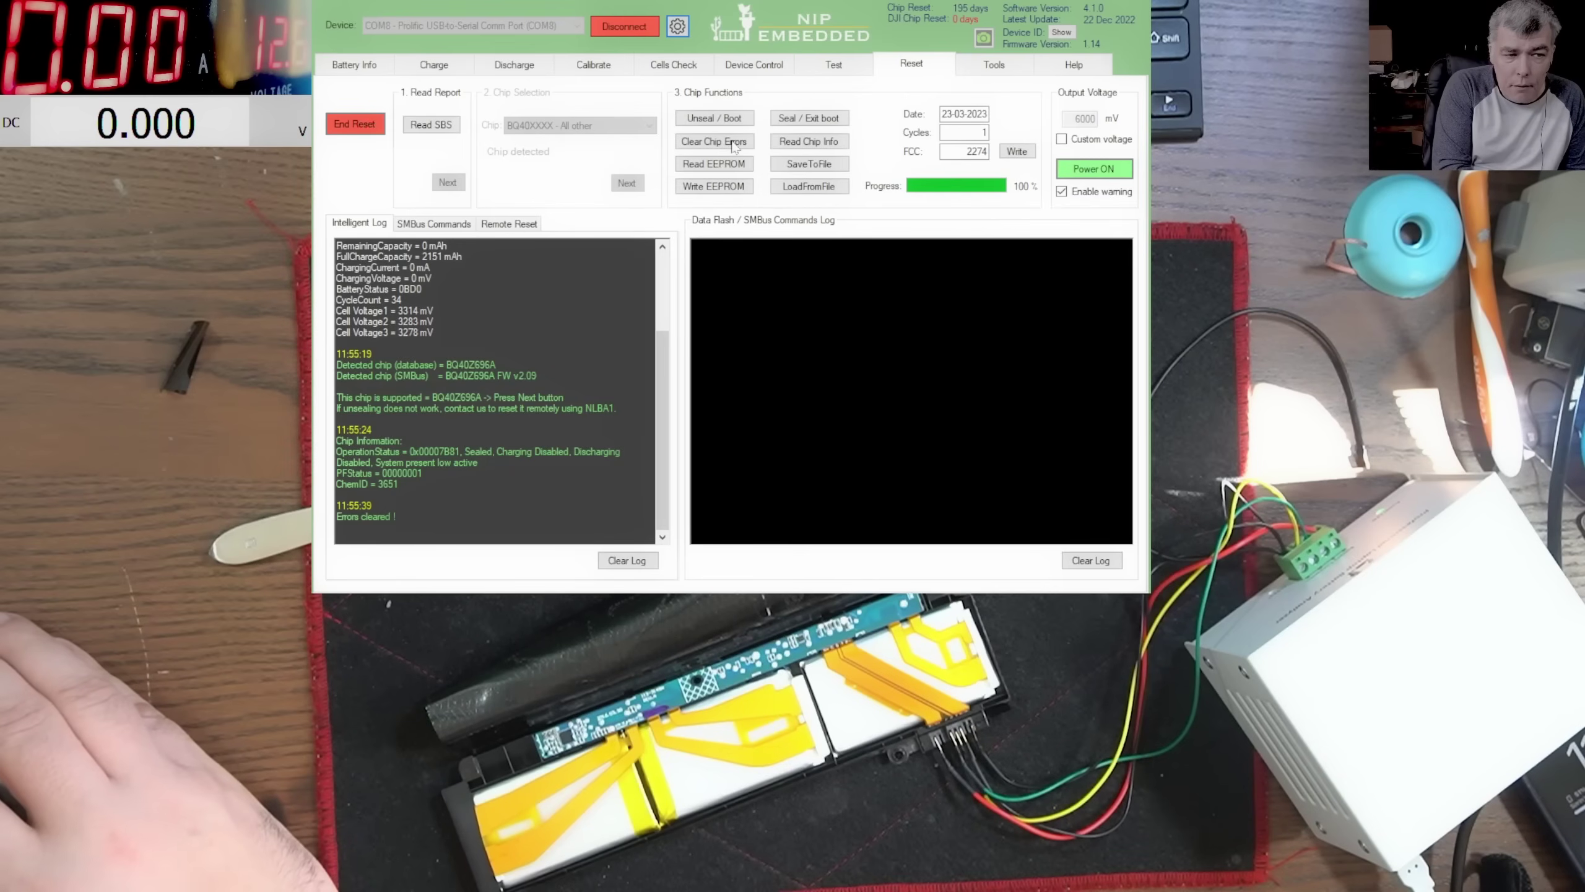
{"action": "left_click", "coordinate": [714, 117]}
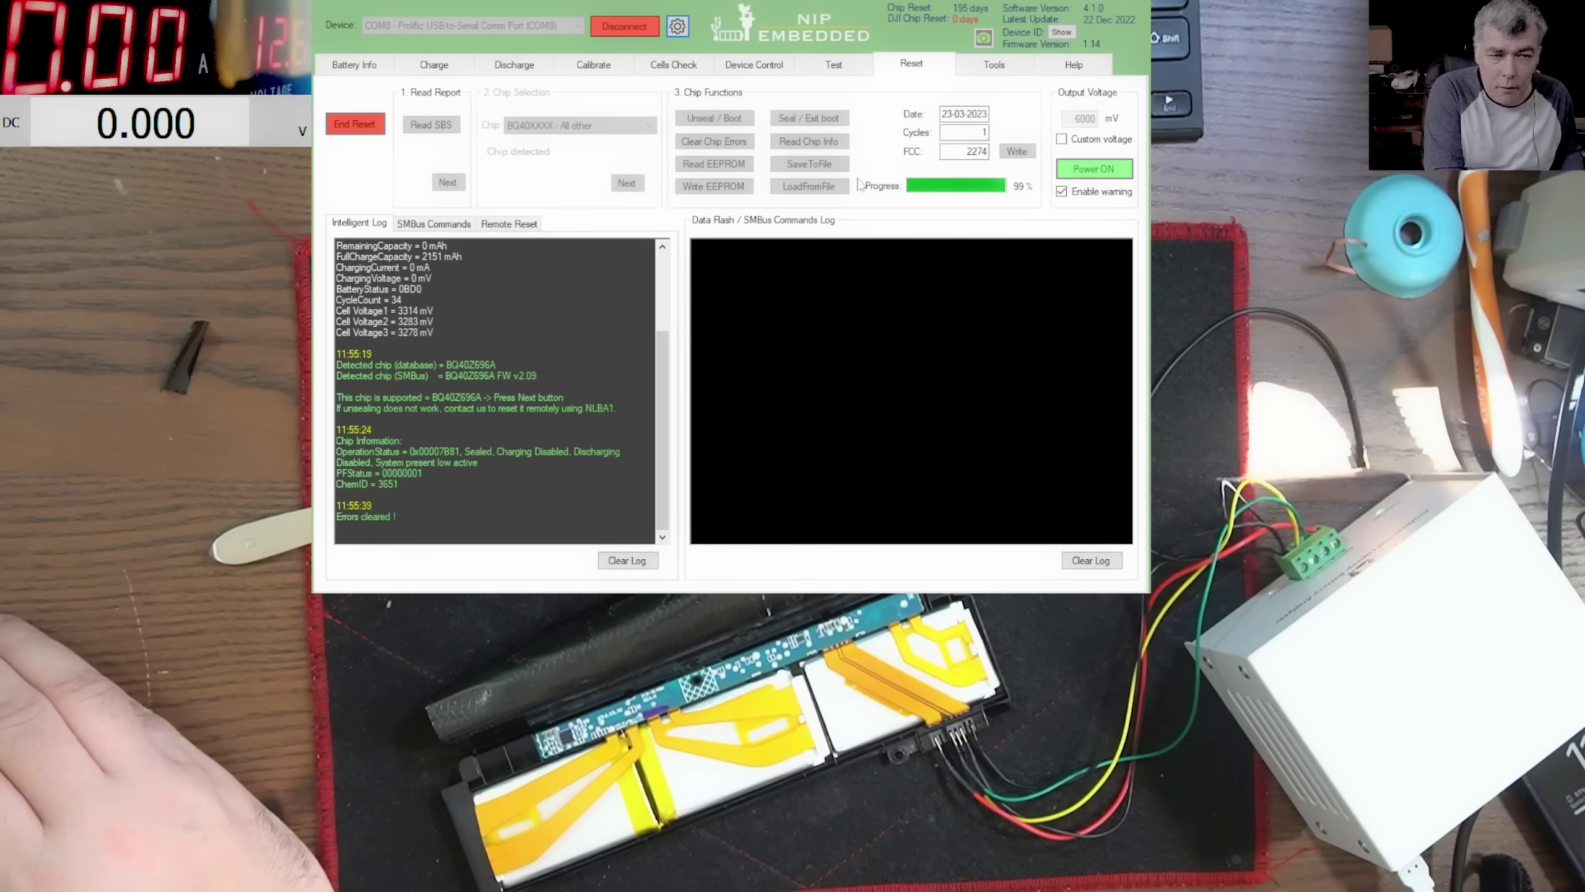
{"action": "left_click", "coordinate": [807, 140]}
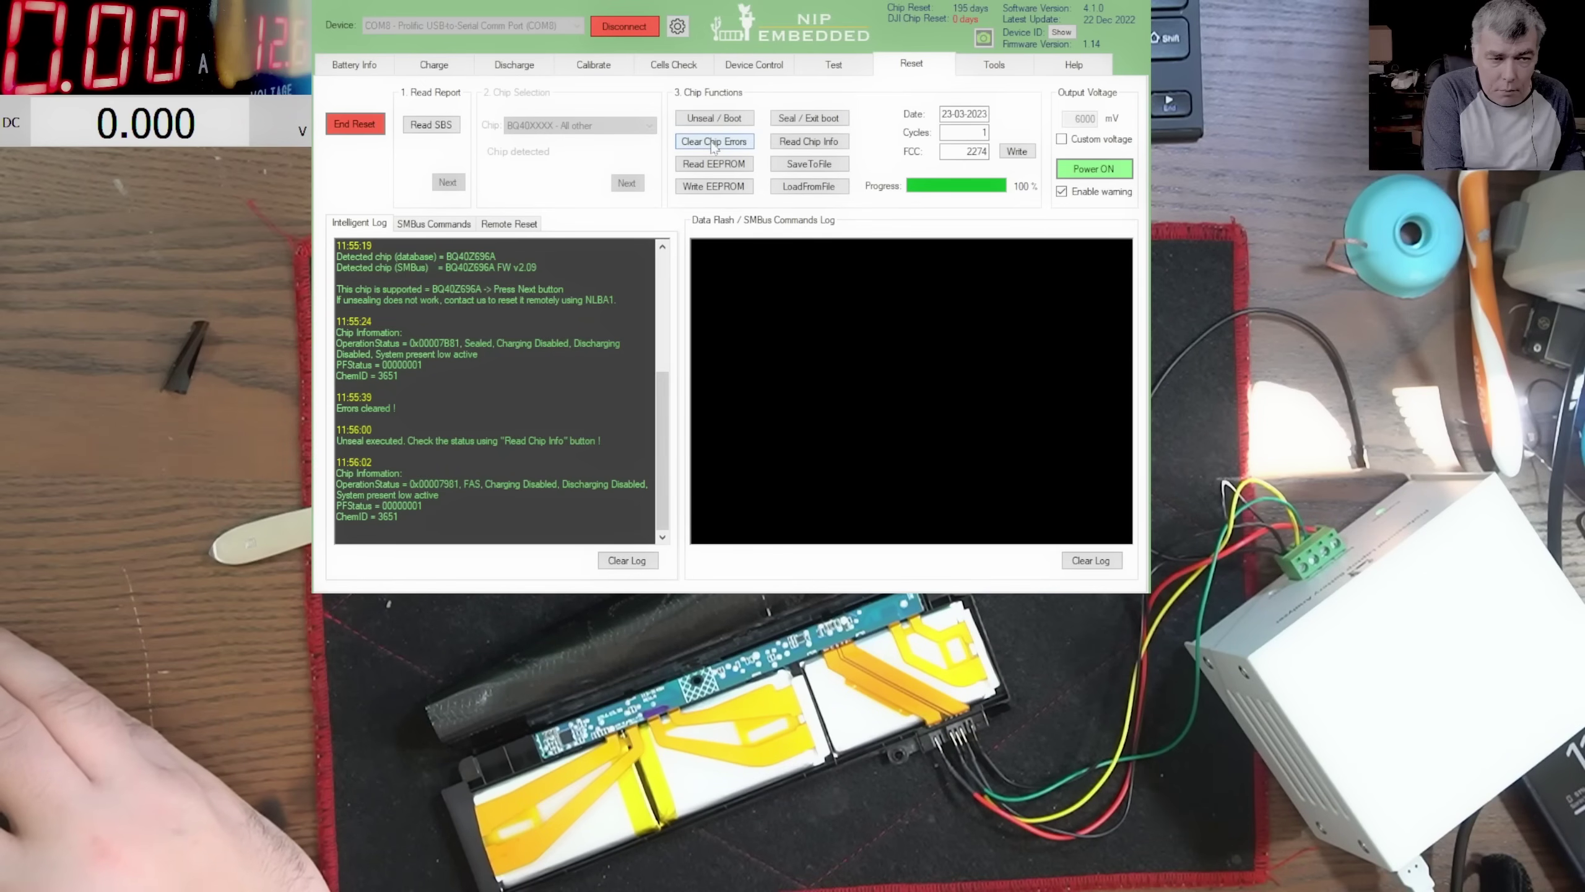
- Clear errors again, confirm both FETs active across two reads, and end the reset
{"action": "left_click", "coordinate": [715, 141]}
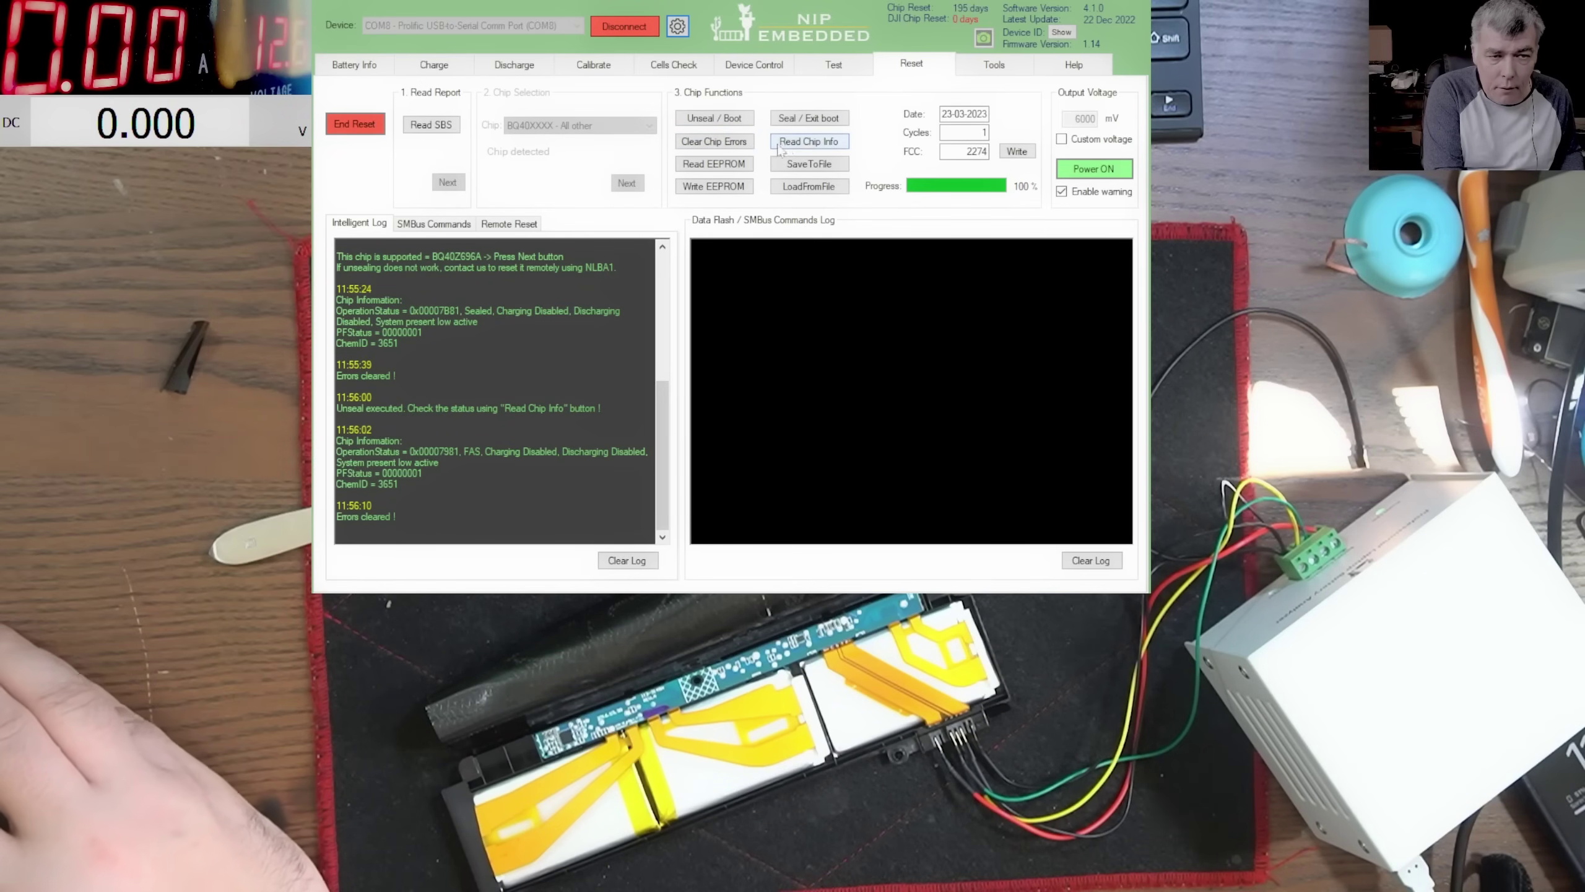
{"action": "left_click", "coordinate": [809, 142]}
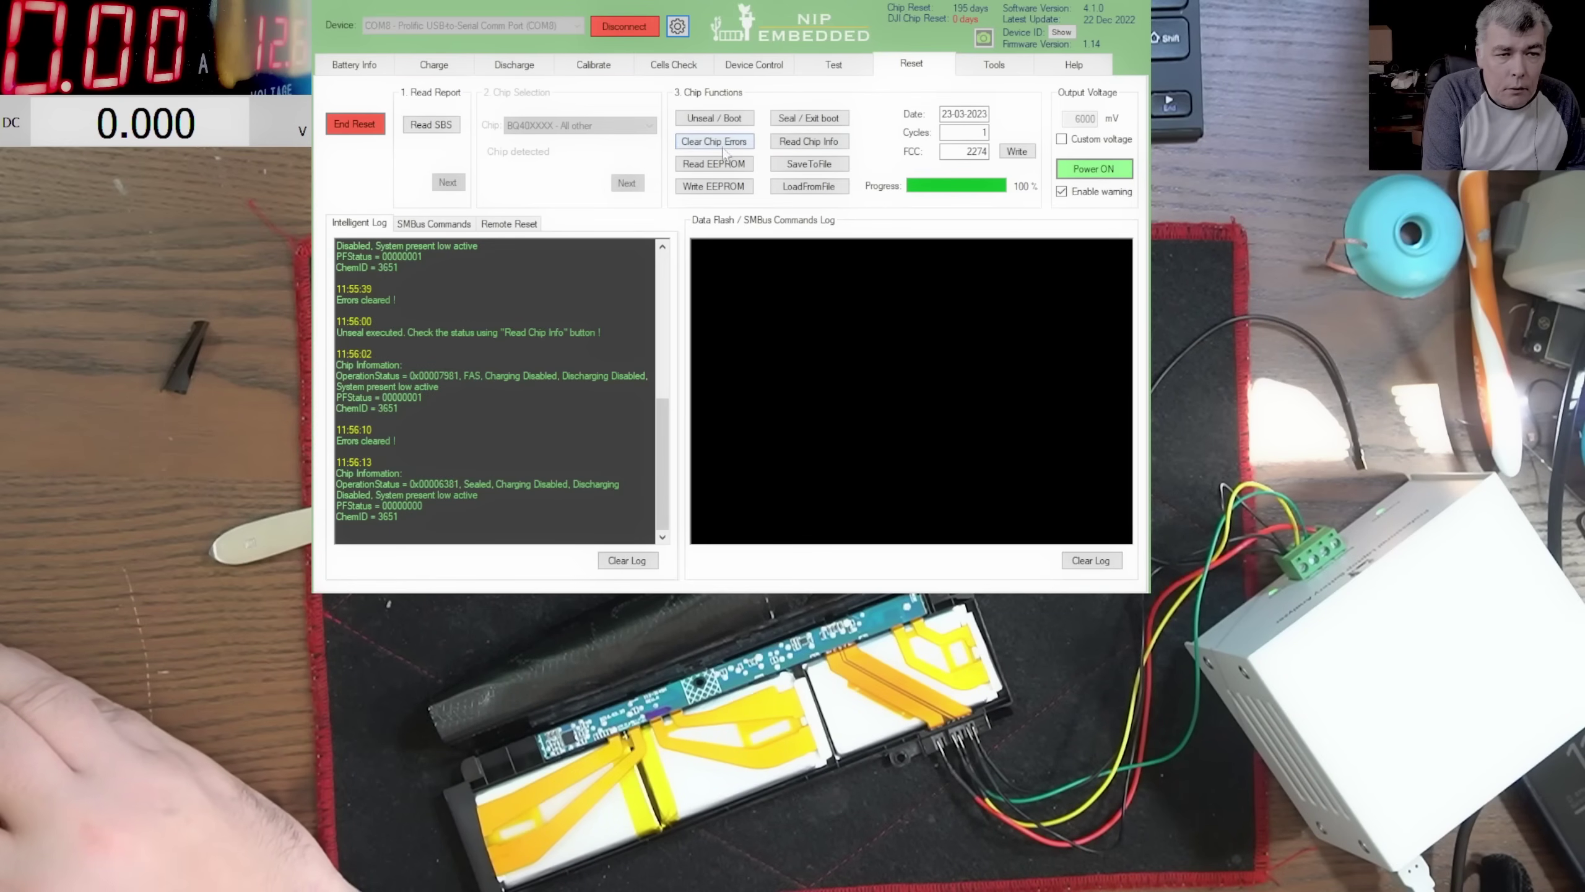
{"action": "left_click", "coordinate": [808, 142]}
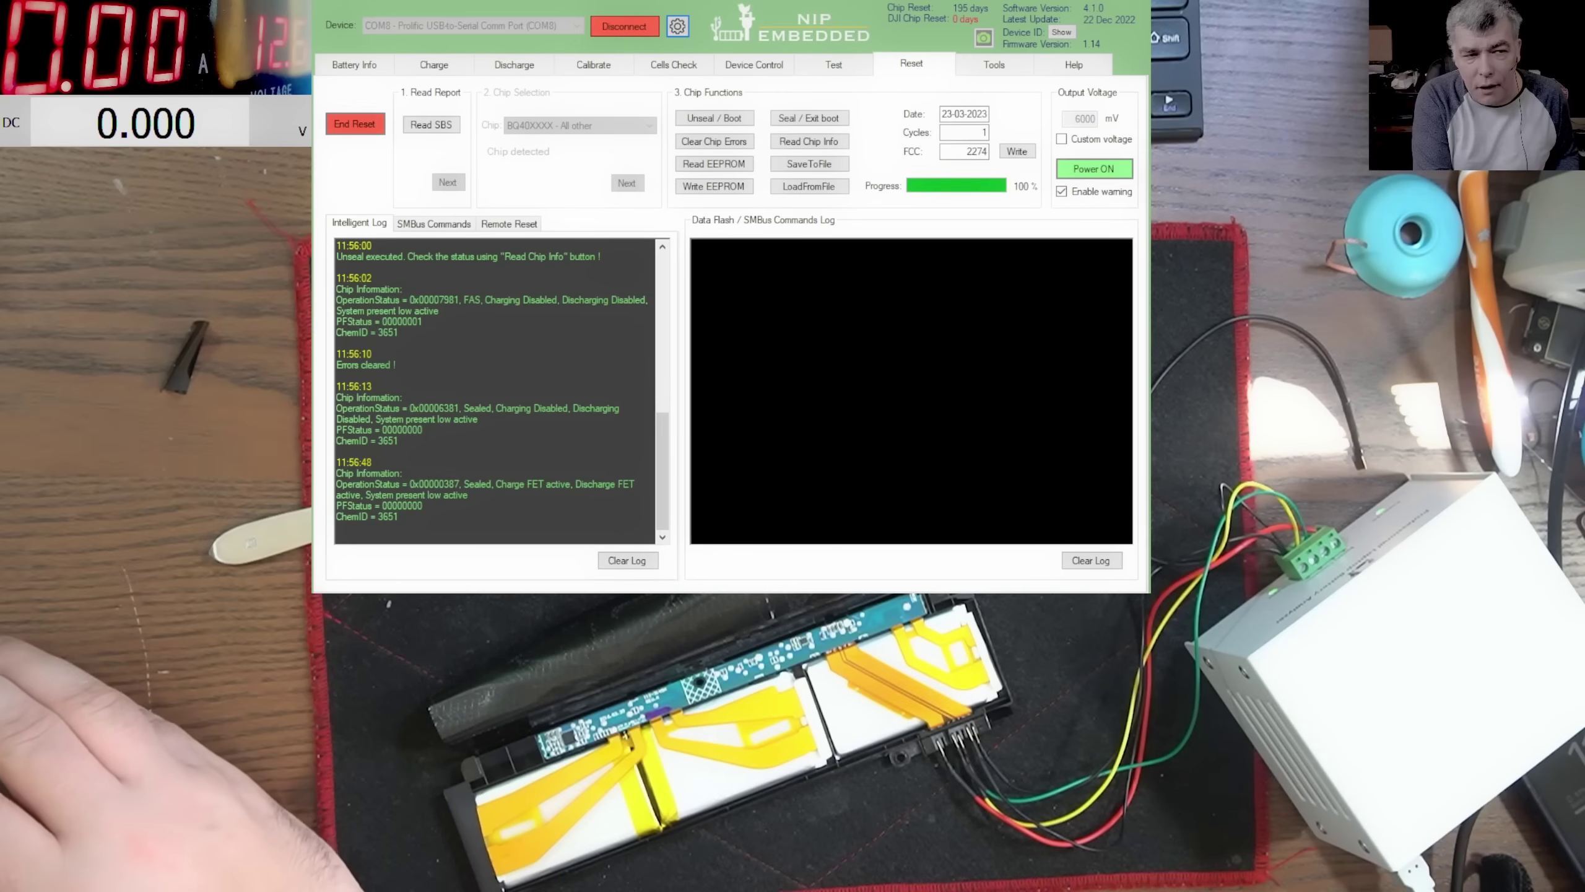
{"action": "left_click", "coordinate": [353, 123]}
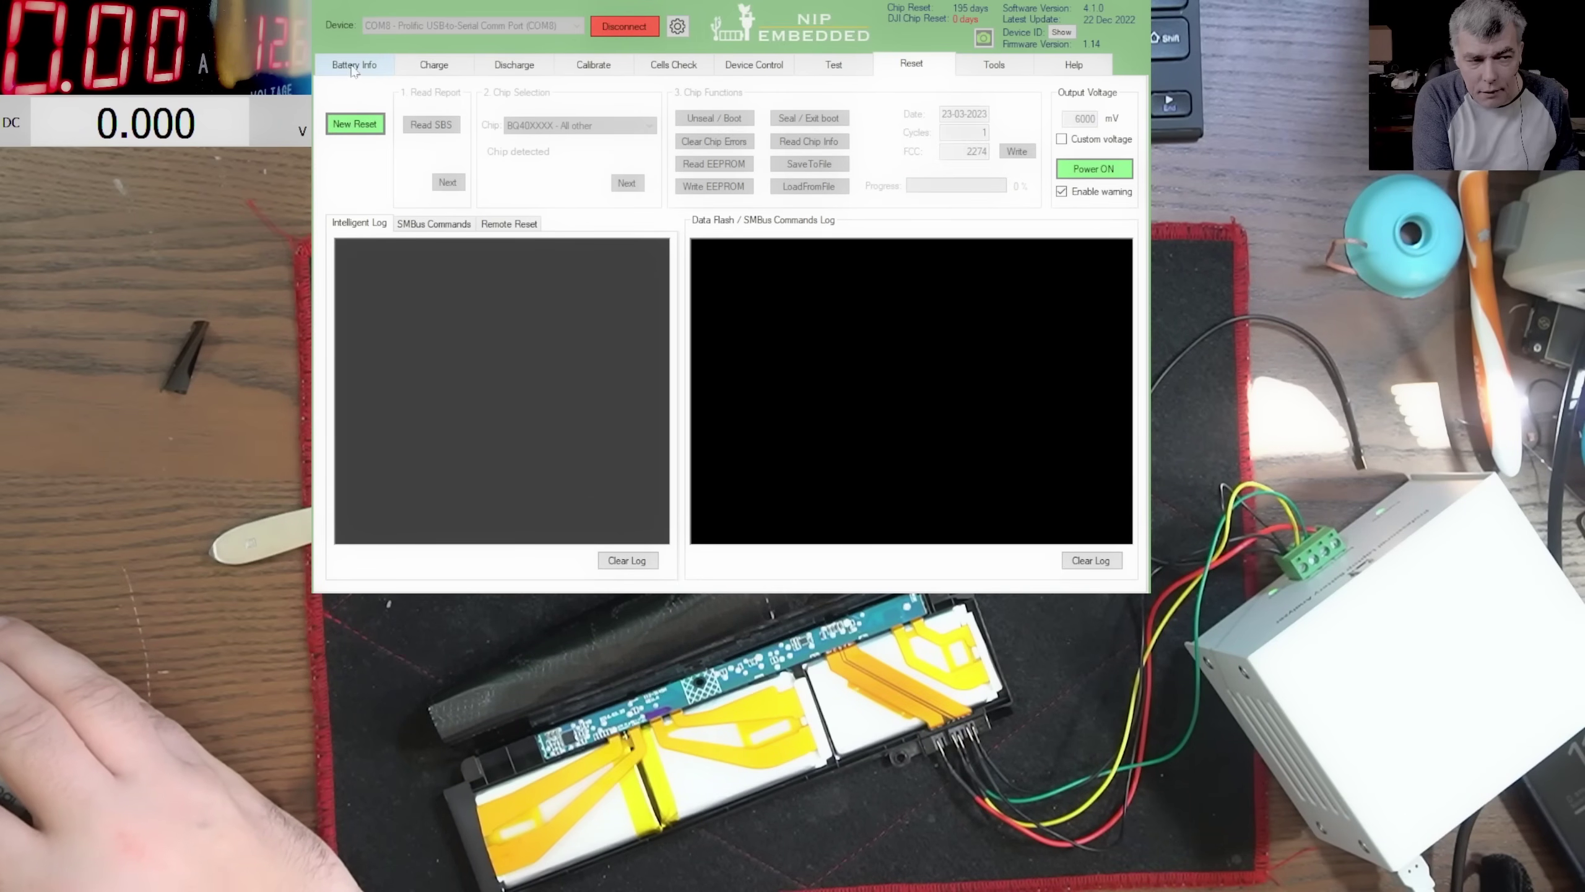
- Restart live battery readings, now showing the pack Unlocked and balanced with cells 3.24–3.28 V
{"action": "left_click", "coordinate": [354, 65]}
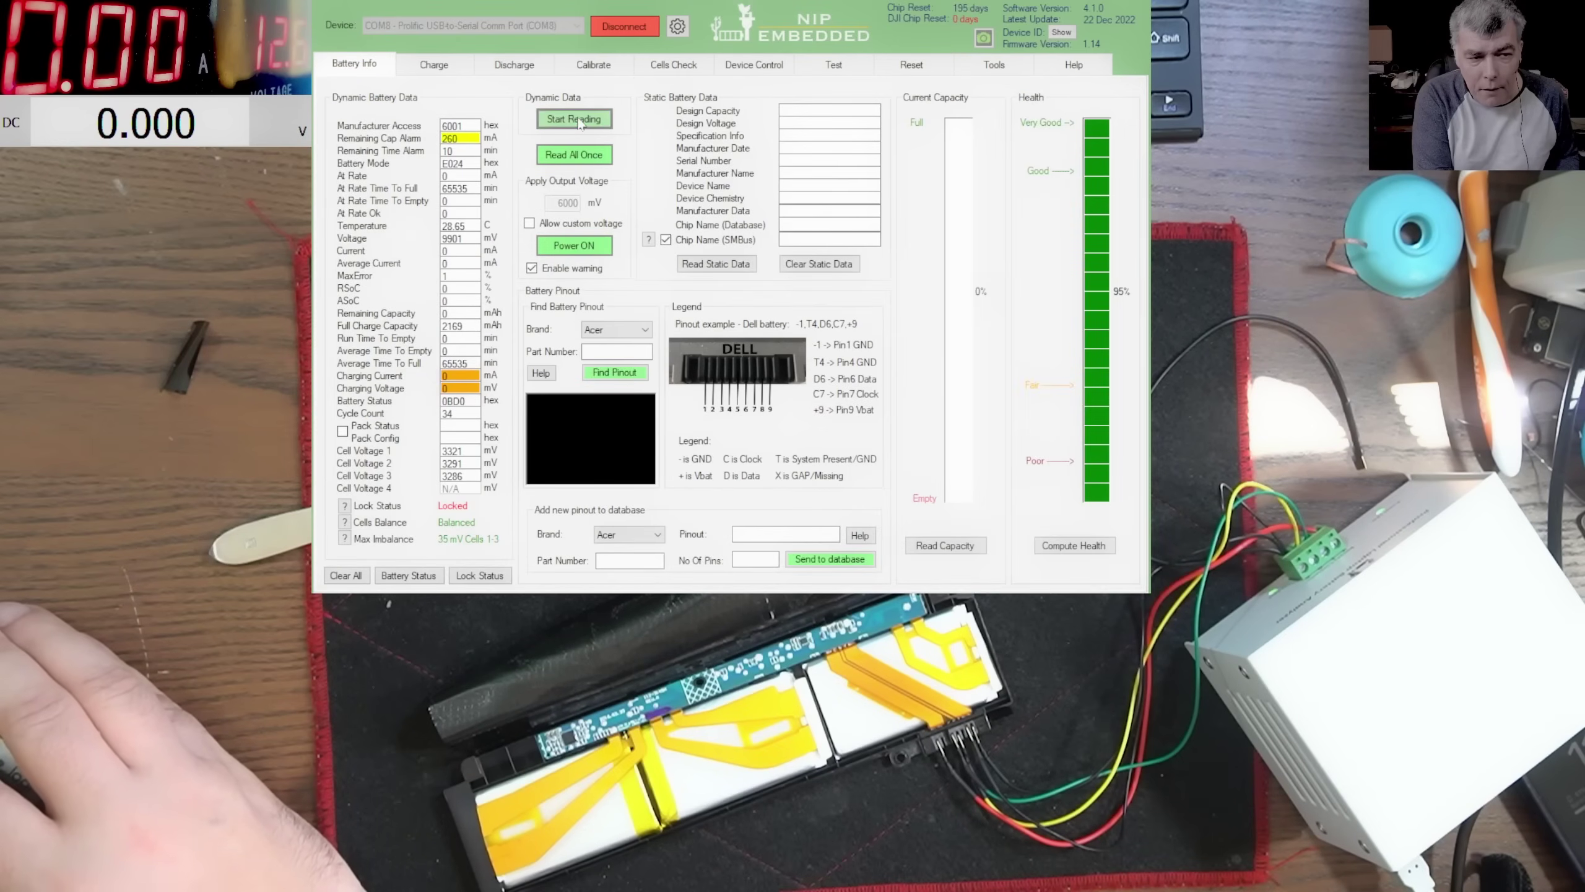
{"action": "left_click", "coordinate": [579, 123]}
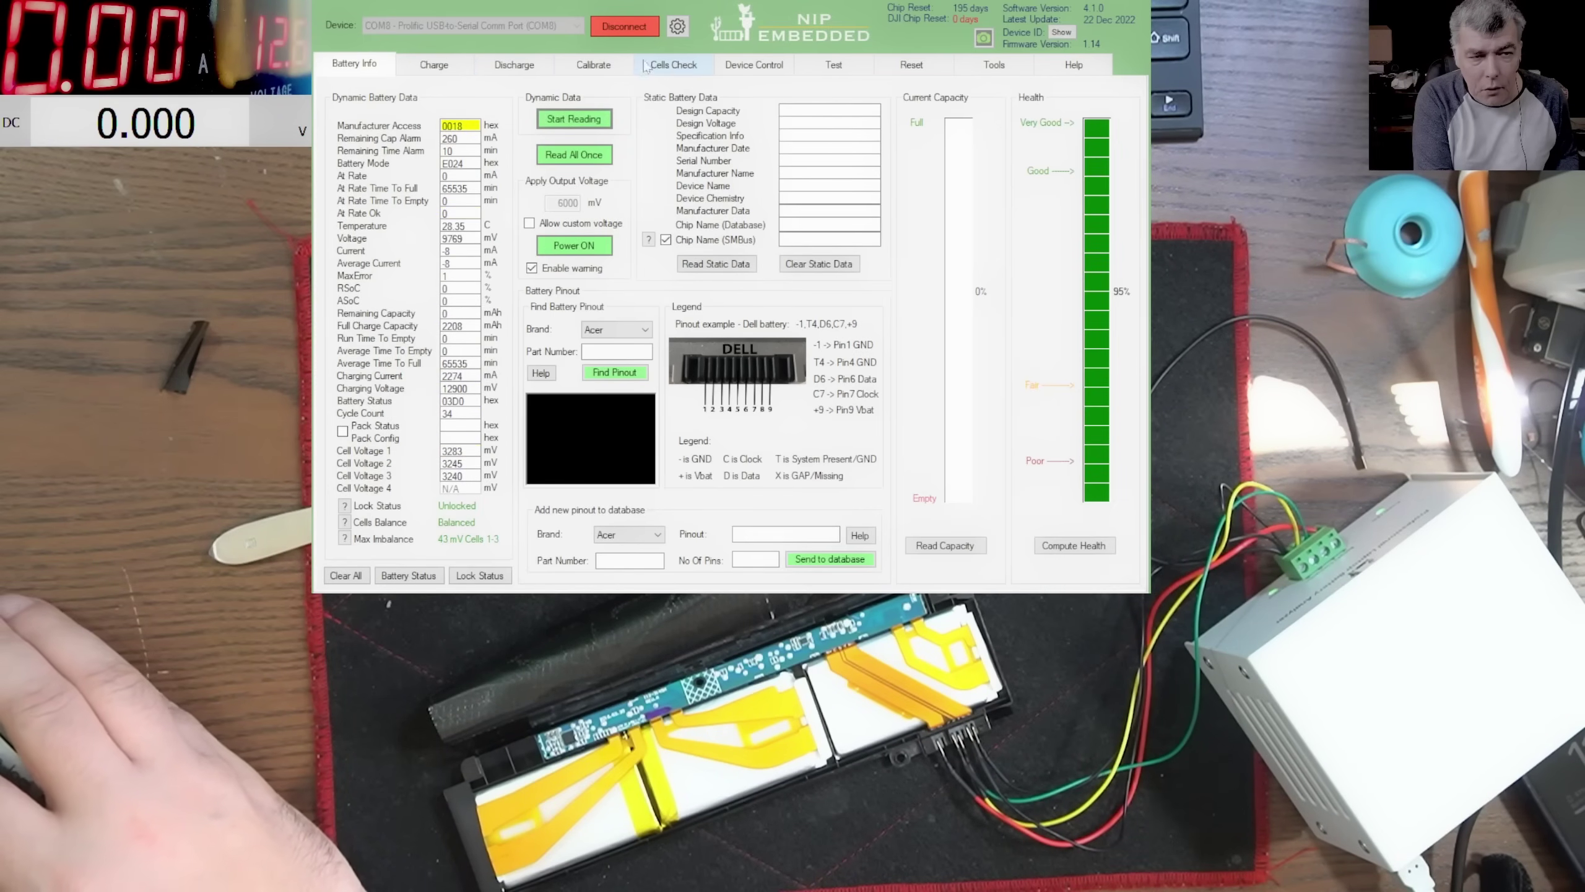
- Charge the battery at about 2230 mA for over a minute, reaching 11.4 V, then stop
{"action": "left_click", "coordinate": [434, 64]}
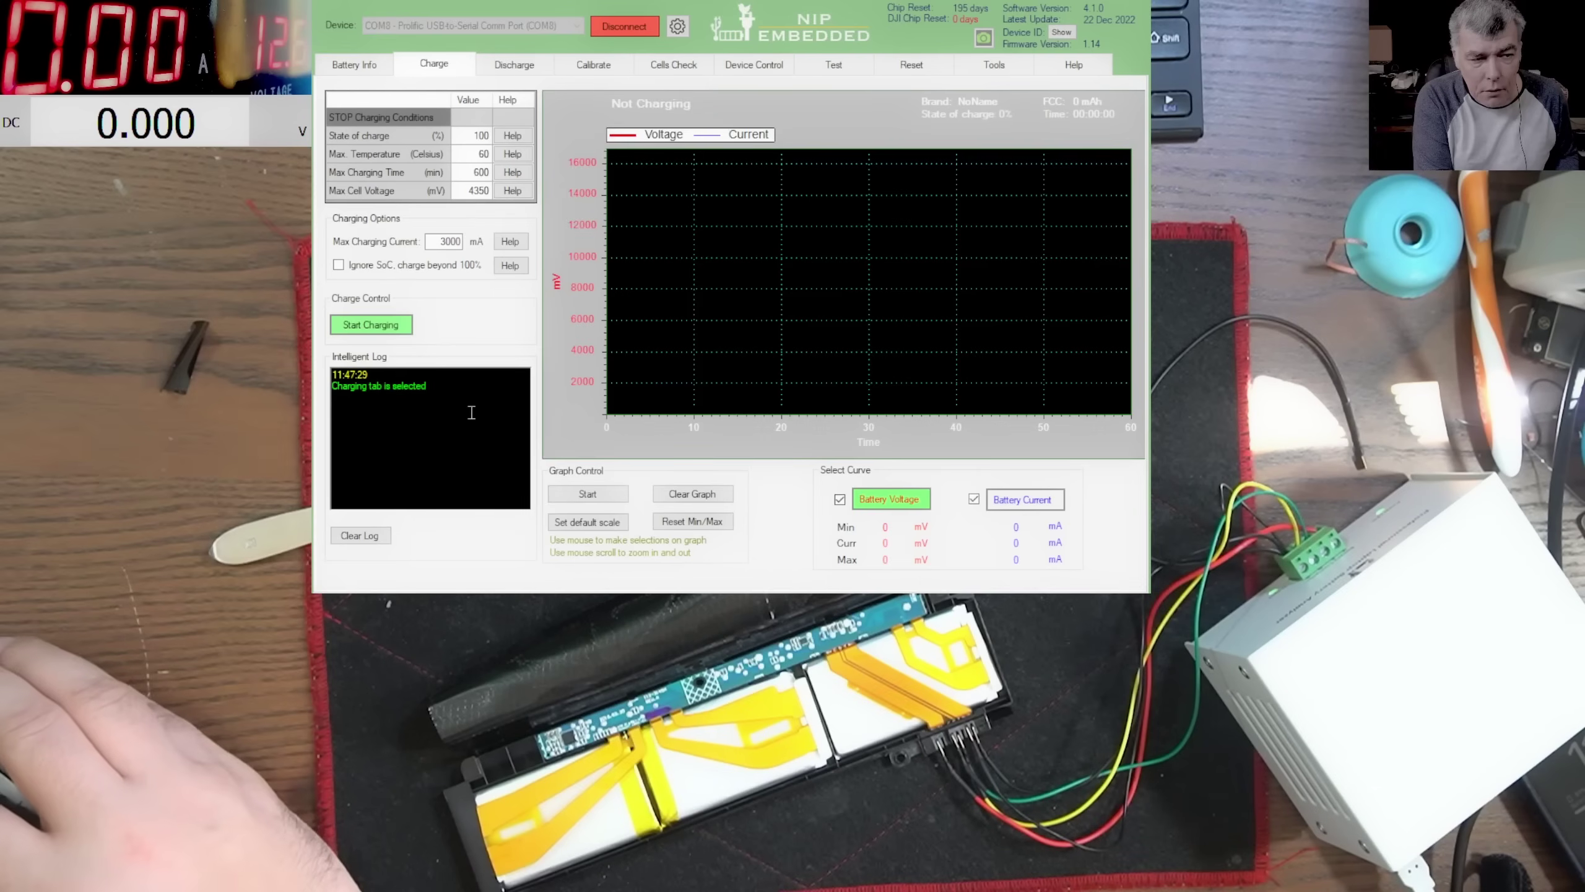
{"action": "left_click", "coordinate": [370, 325]}
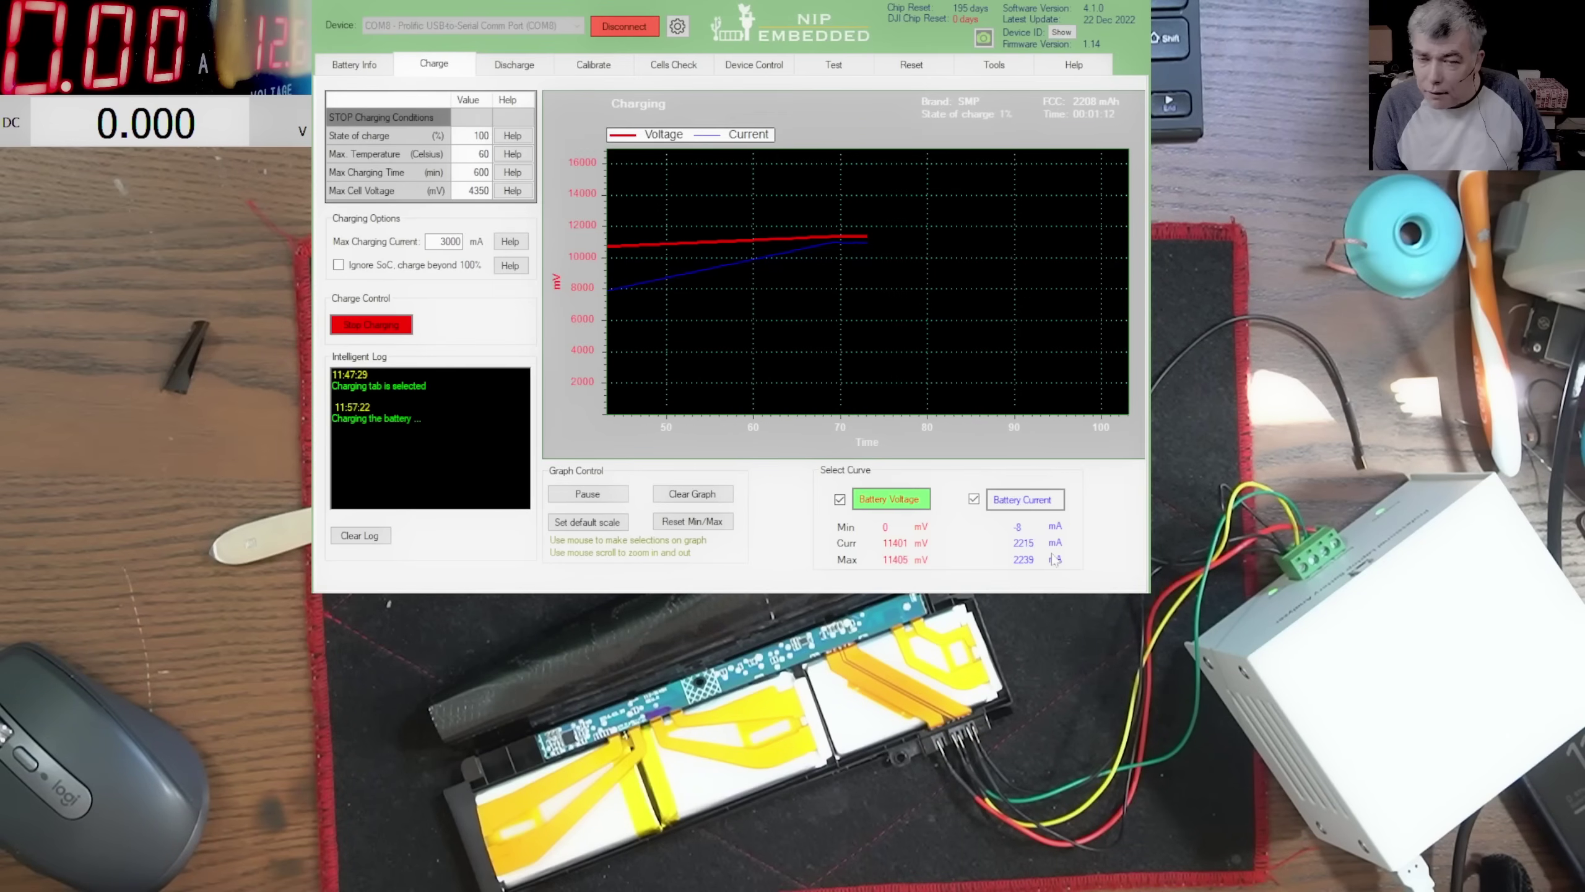
{"action": "left_click", "coordinate": [398, 323]}
- Read all data and capacity (1%), compute health at 97%, and switch OBS to desktop
{"action": "left_click", "coordinate": [355, 64]}
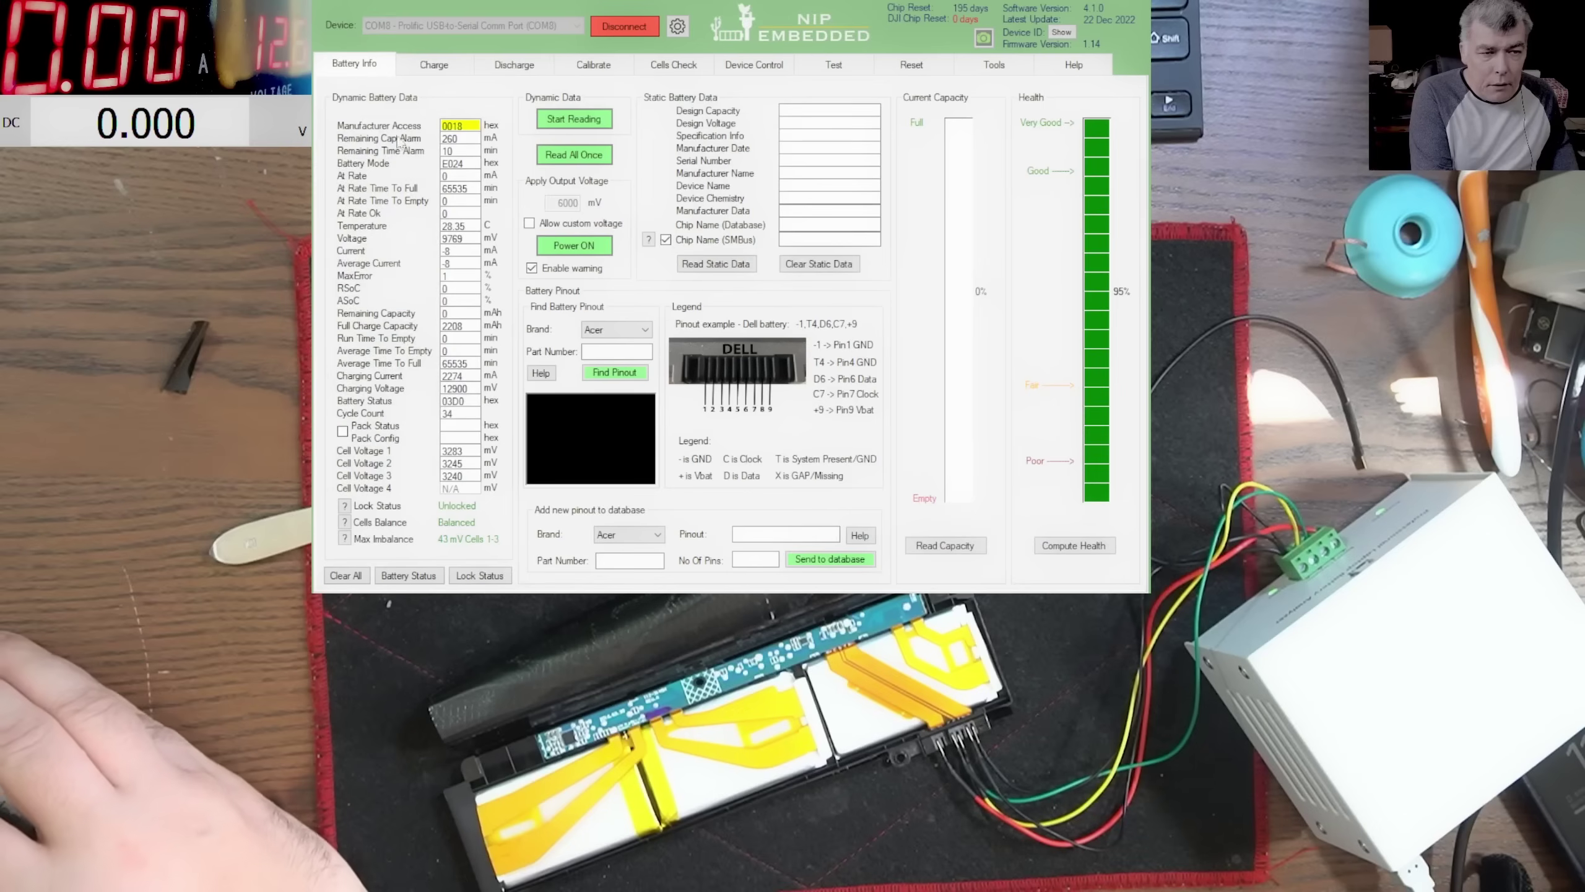
{"action": "left_click", "coordinate": [571, 155]}
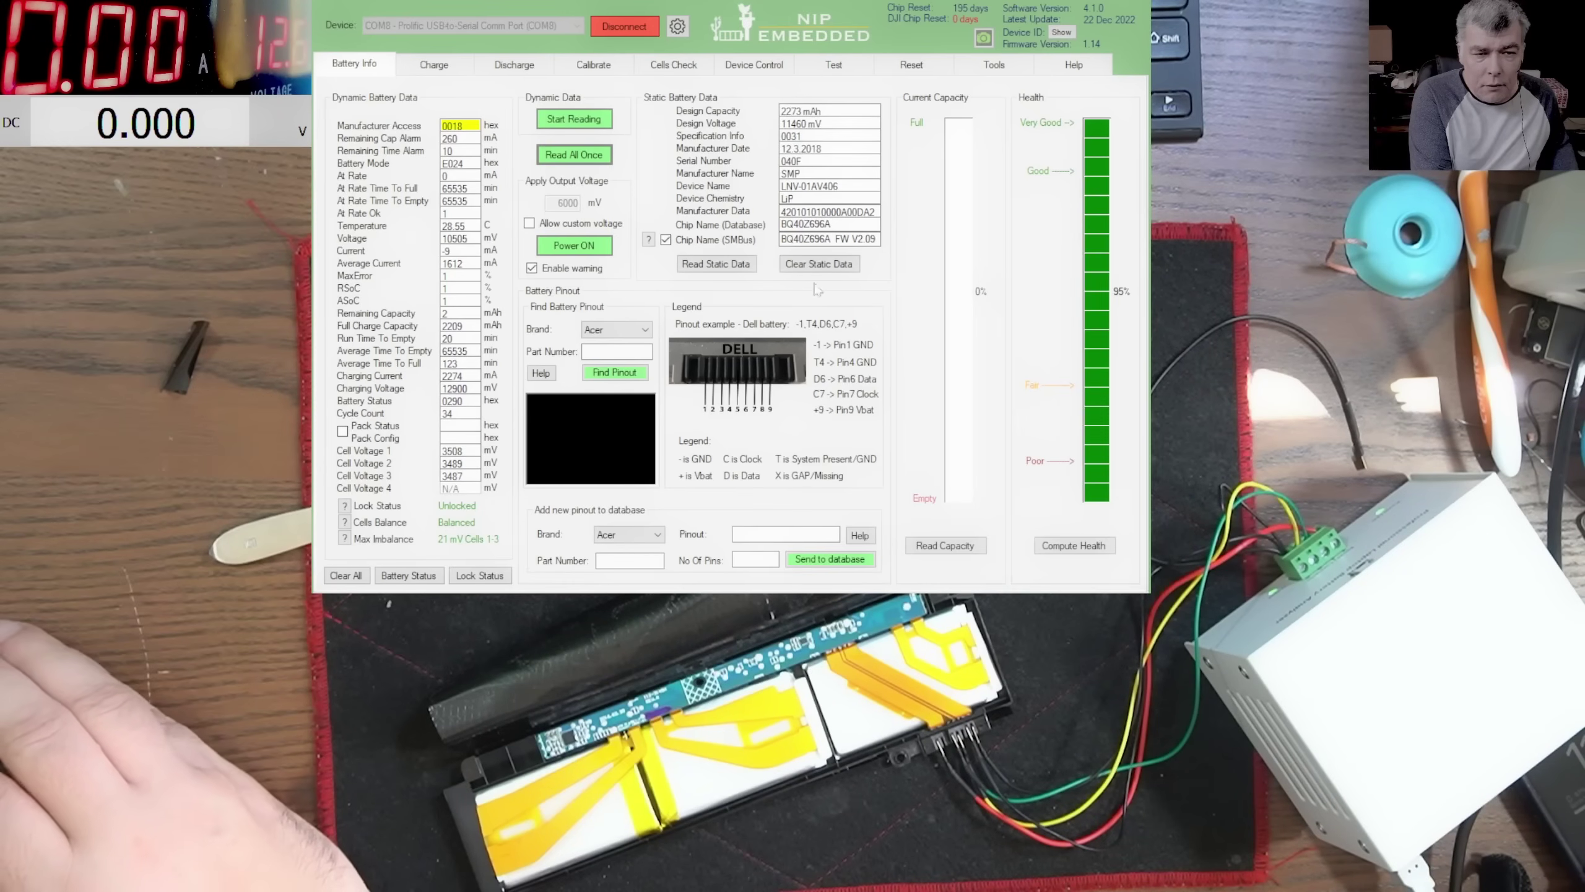
{"action": "left_click", "coordinate": [945, 546]}
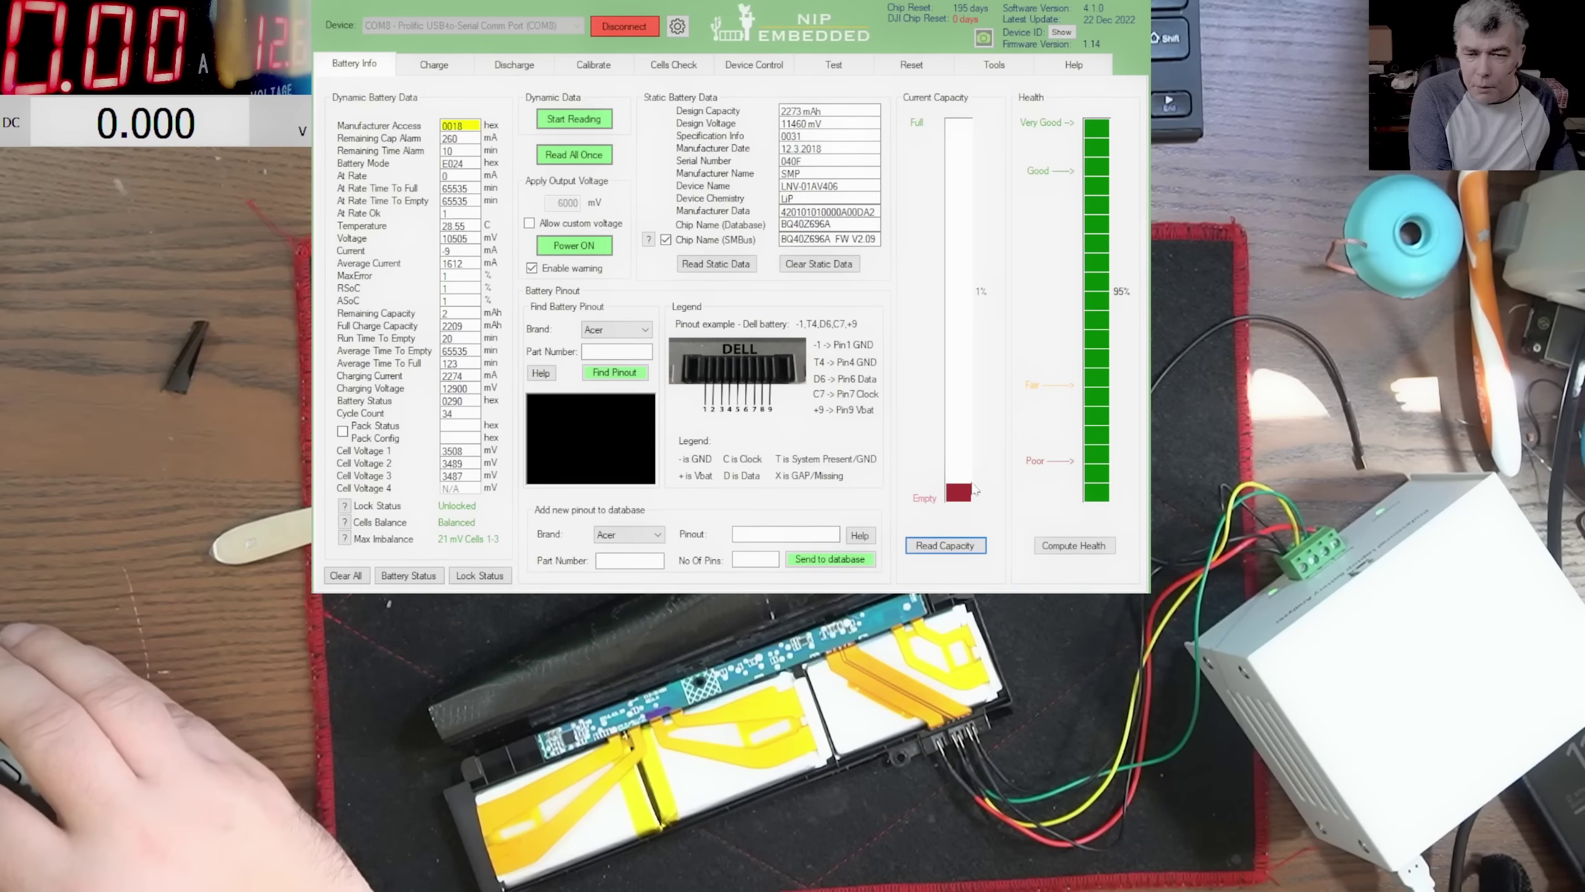
{"action": "left_click", "coordinate": [1073, 544]}
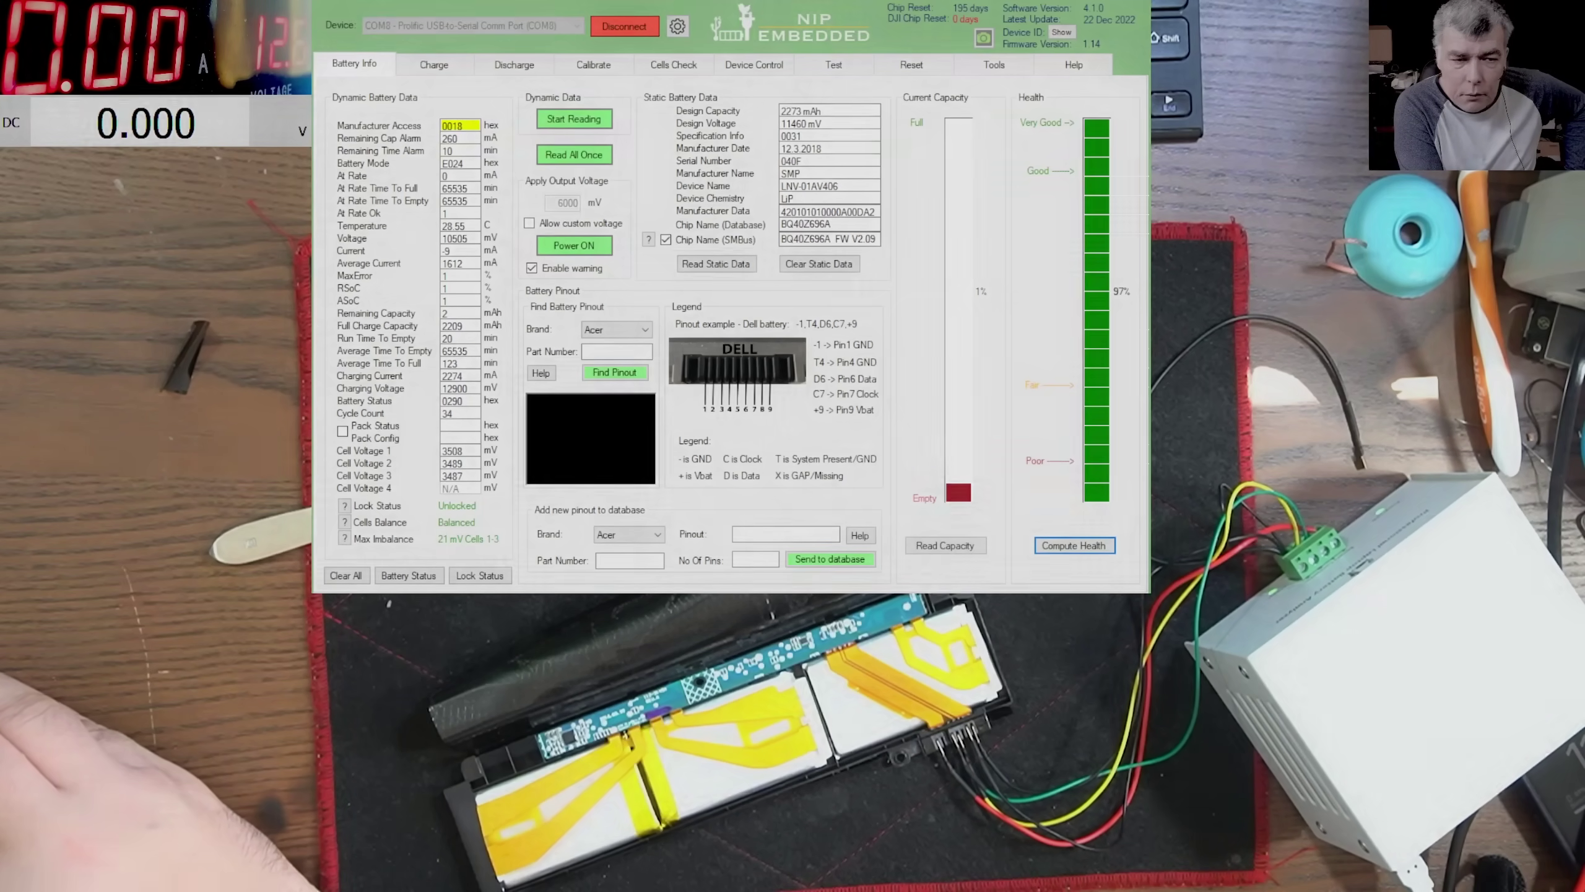
{"action": "left_click", "coordinate": [551, 752]}
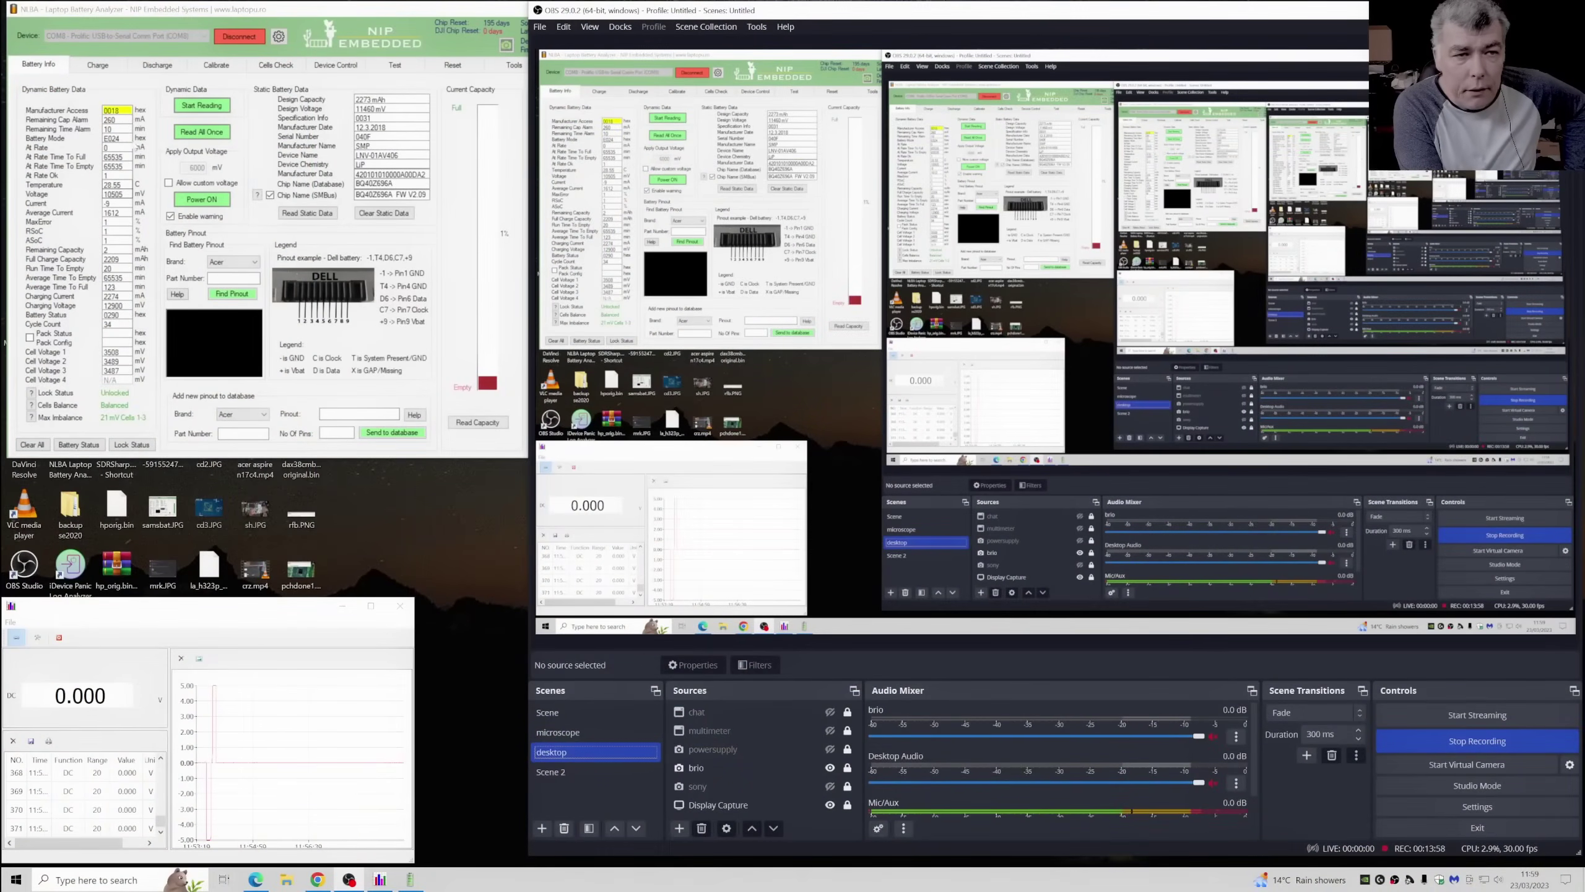